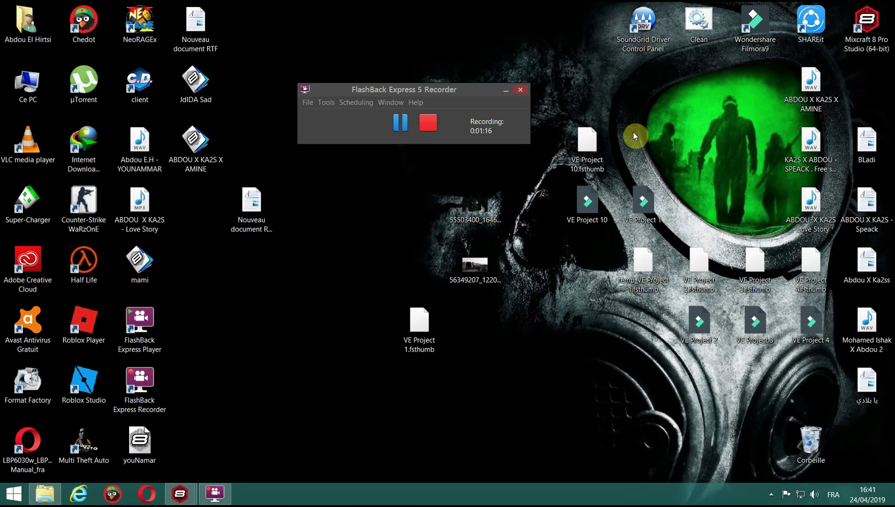
Open Mixcraft 8 Pro Studio and create a new project with 20 audio tracks
double_click(875, 17)
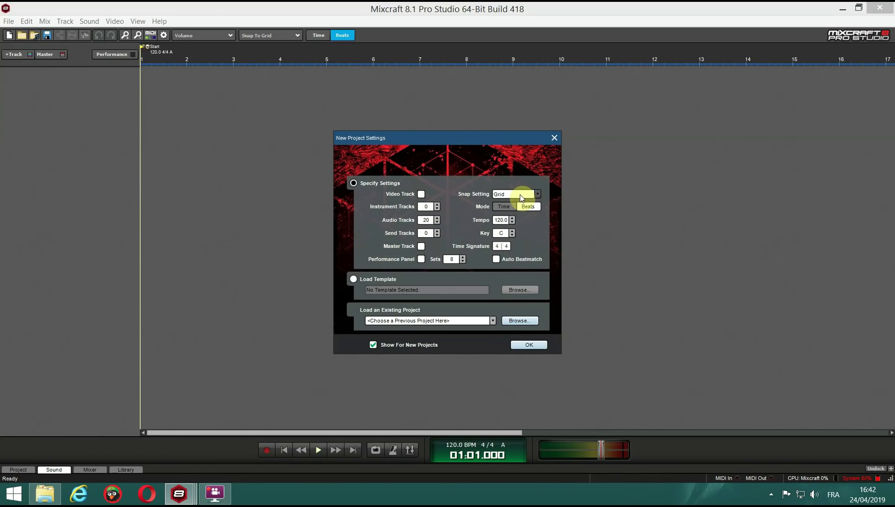
click(527, 345)
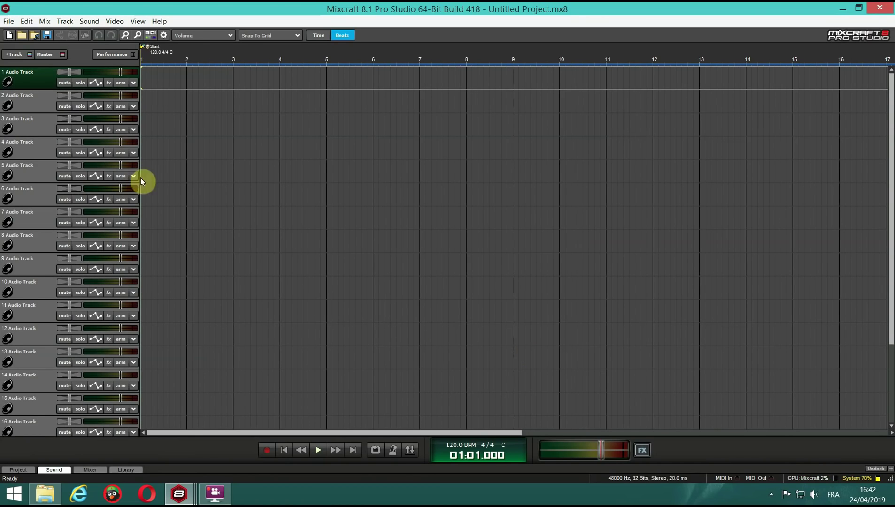
Import the "I TRIED - Very Sad Storytelling Rap Instrumental" MP3 from Téléchargements onto track 1, starting at bar 1
click(191, 118)
click(160, 92)
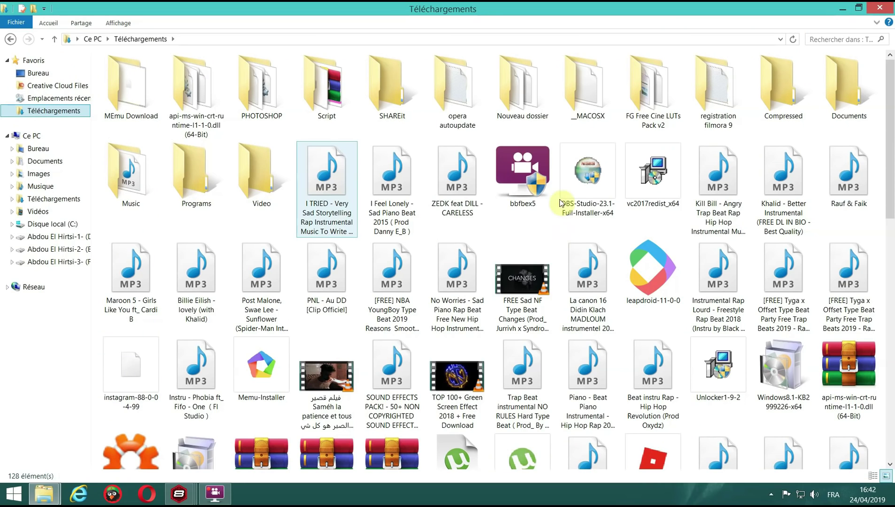
drag(346, 200, 143, 87)
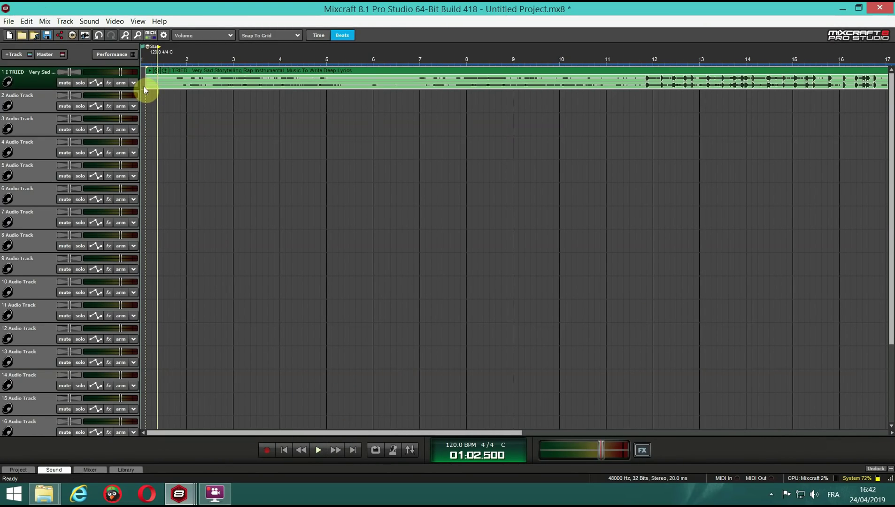
drag(230, 76, 202, 87)
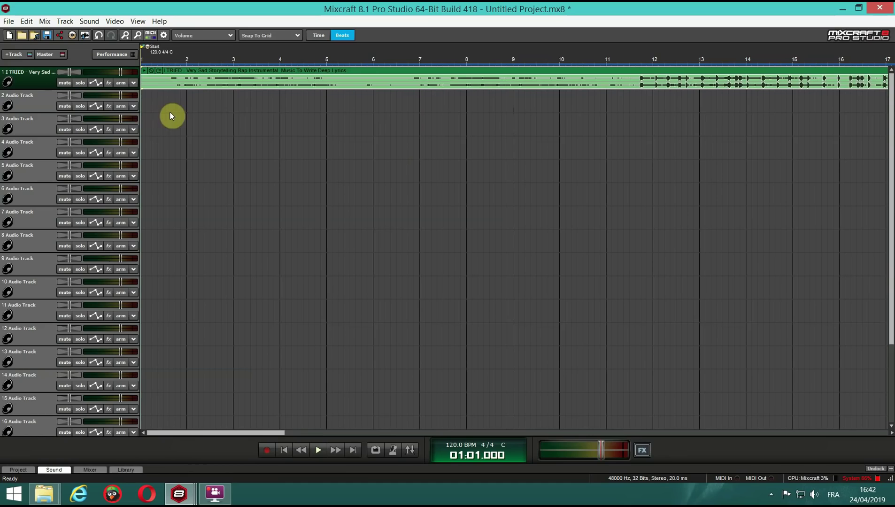
Record a voice clip about three bars long on track 2 from the project start
click(145, 111)
key(Home)
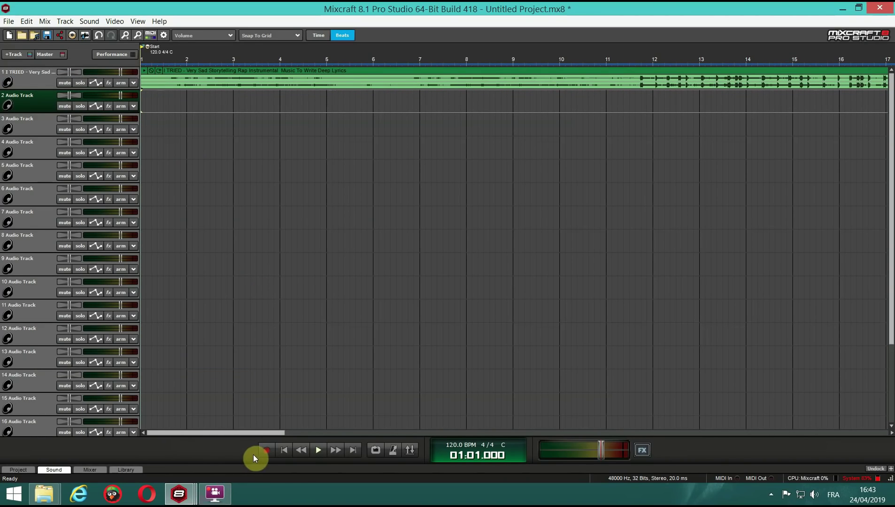
click(268, 451)
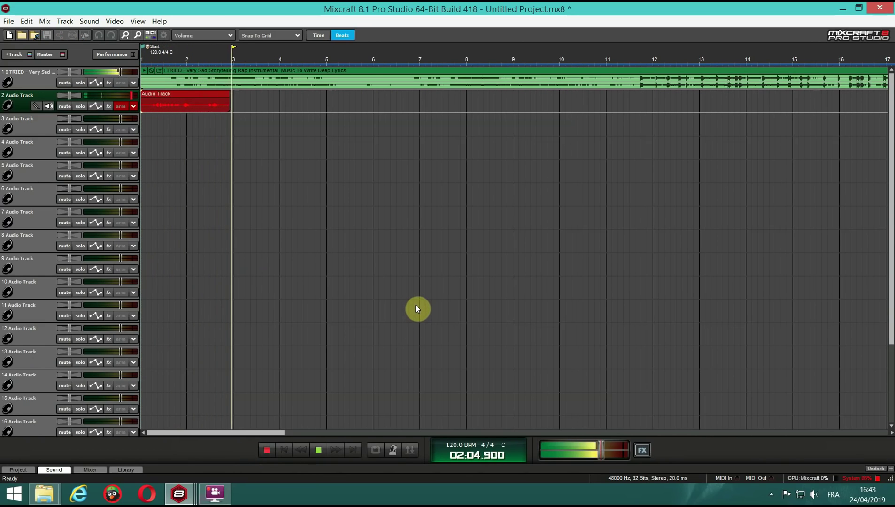
click(322, 451)
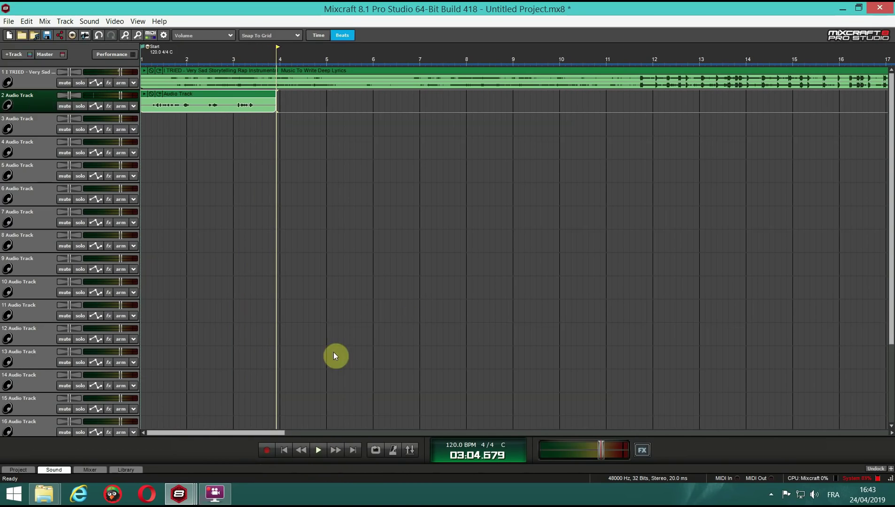
Change the colour of track 2 to orange
click(162, 123)
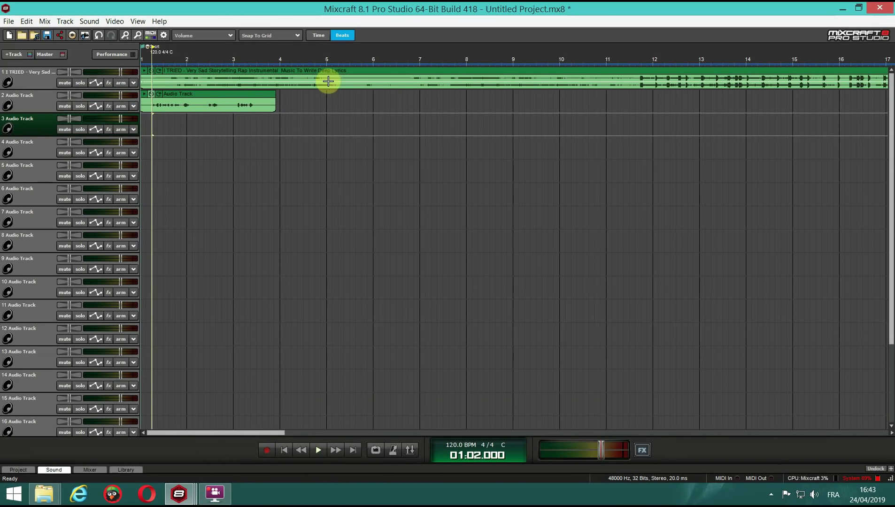
right_click(44, 102)
mouse_move(155, 133)
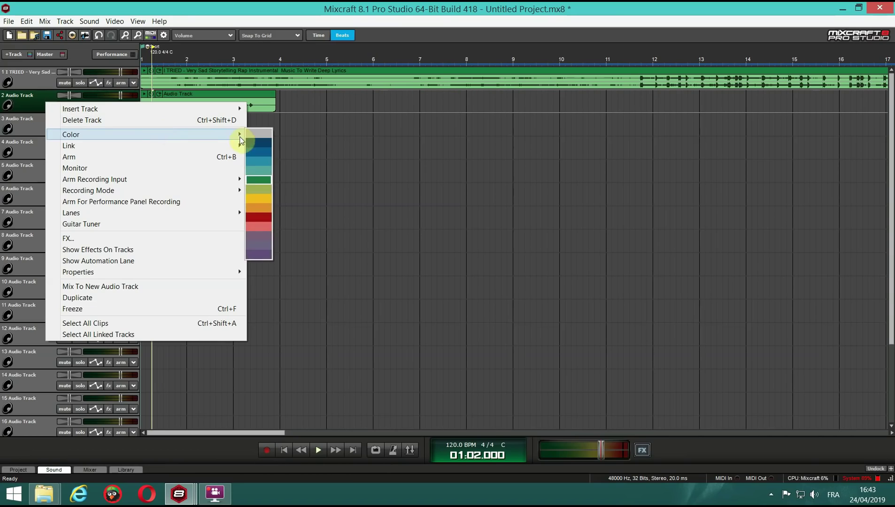
click(264, 205)
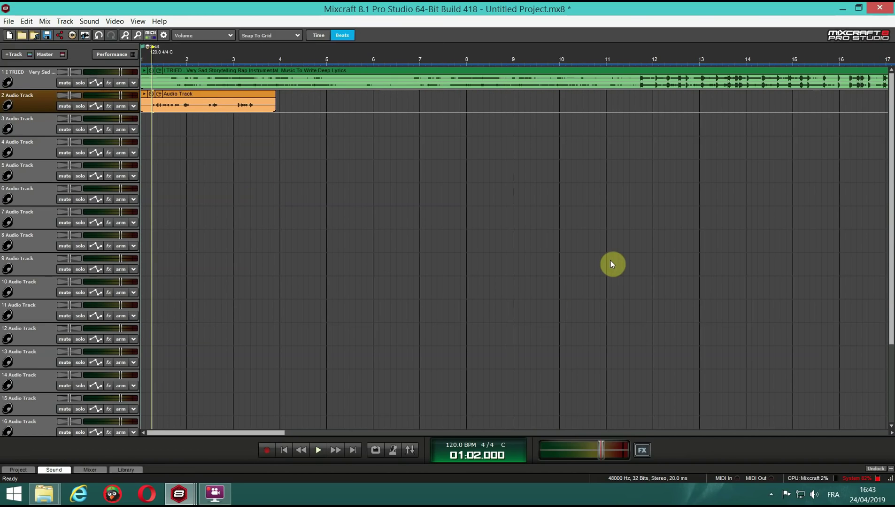
Play back the instrumental together with the recorded voice from beat 2 of the first bar
click(146, 125)
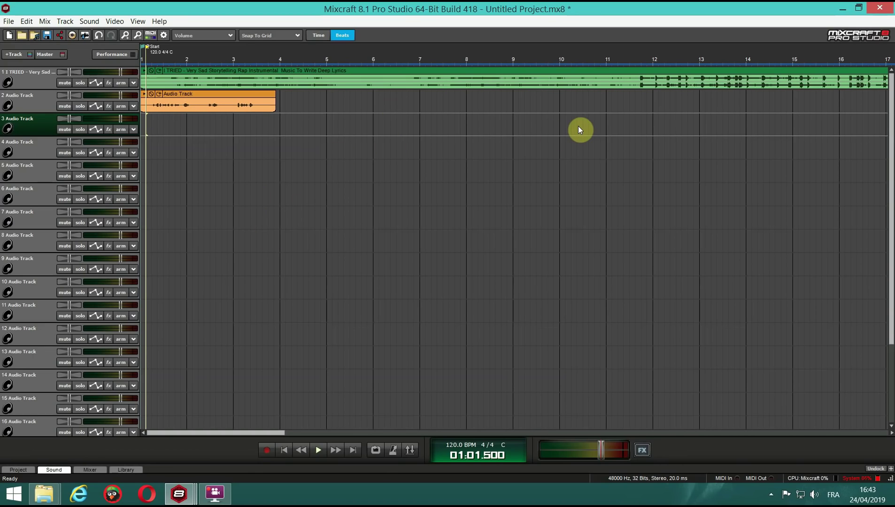
click(214, 493)
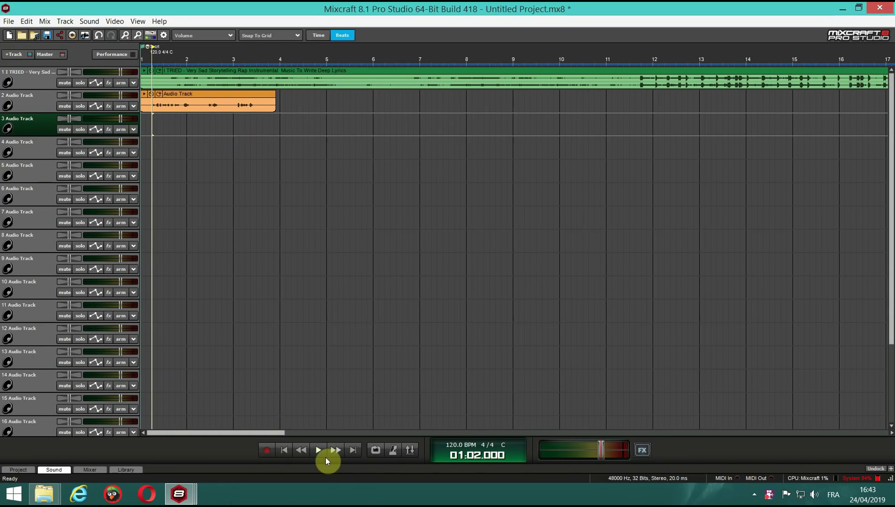
click(318, 450)
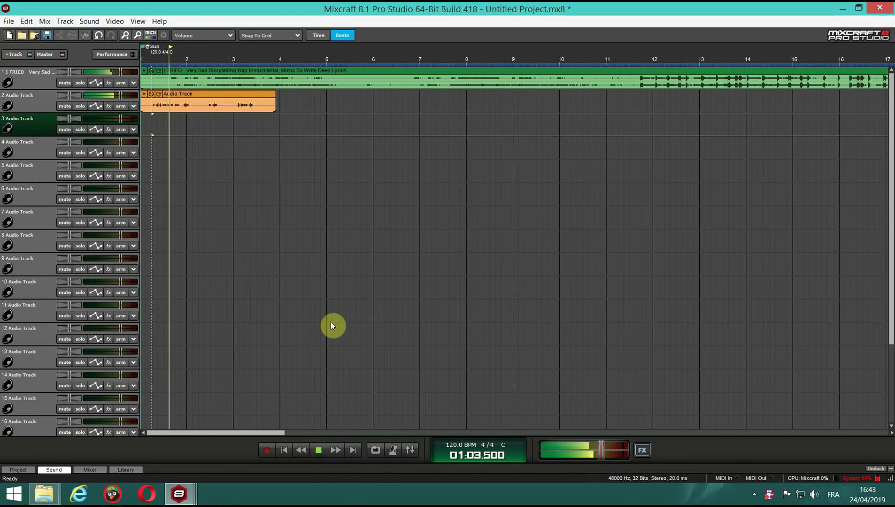
click(319, 450)
Solo track 2 and open its recorded clip in the sound editor
click(80, 106)
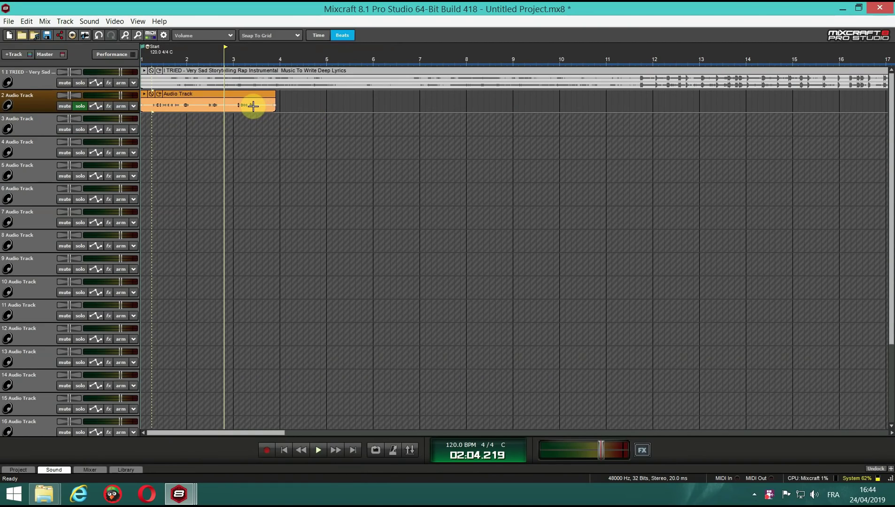
click(234, 97)
double_click(233, 96)
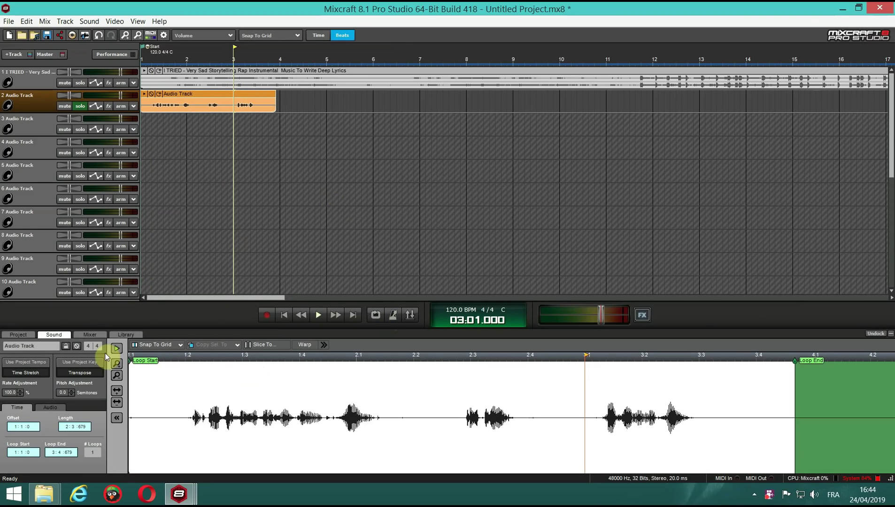
Turn on noise reduction for the clip and place the noise sample region over the quiet gap between beats 2.2 and 2.3
click(117, 366)
click(117, 366)
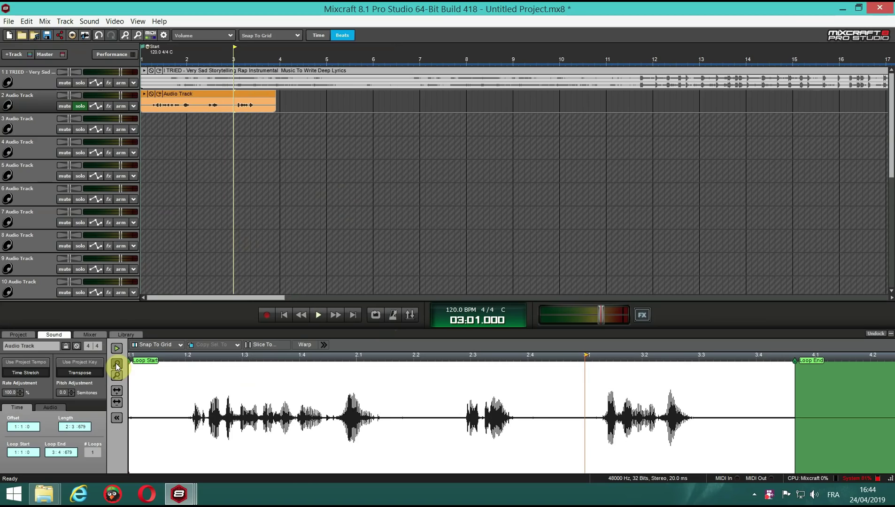
click(117, 366)
click(117, 366)
click(117, 366)
click(117, 365)
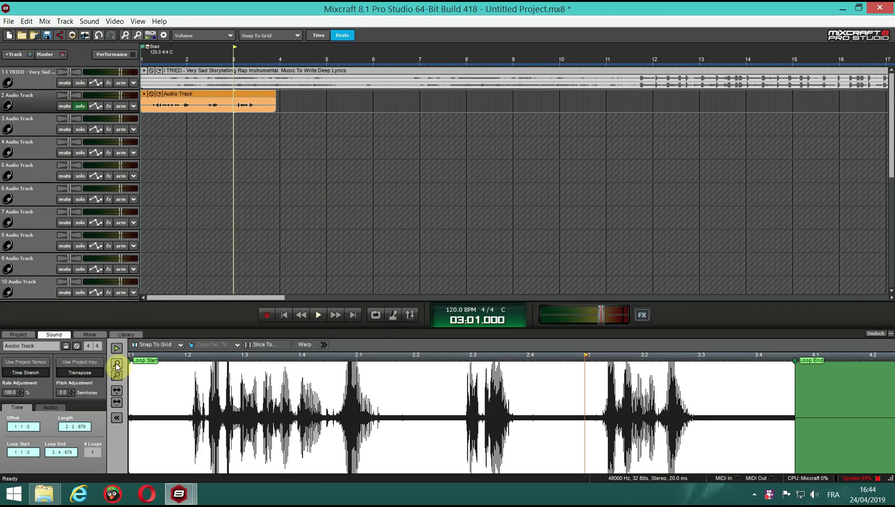
click(117, 366)
click(117, 366)
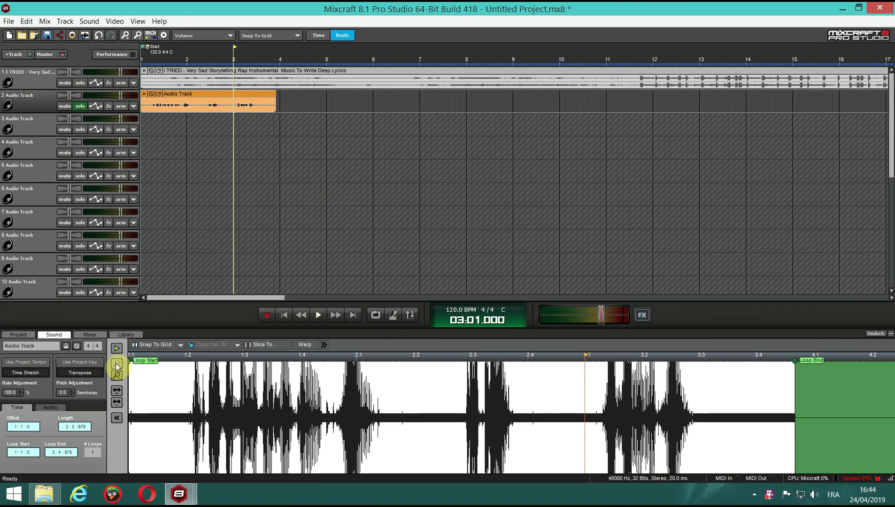
click(47, 407)
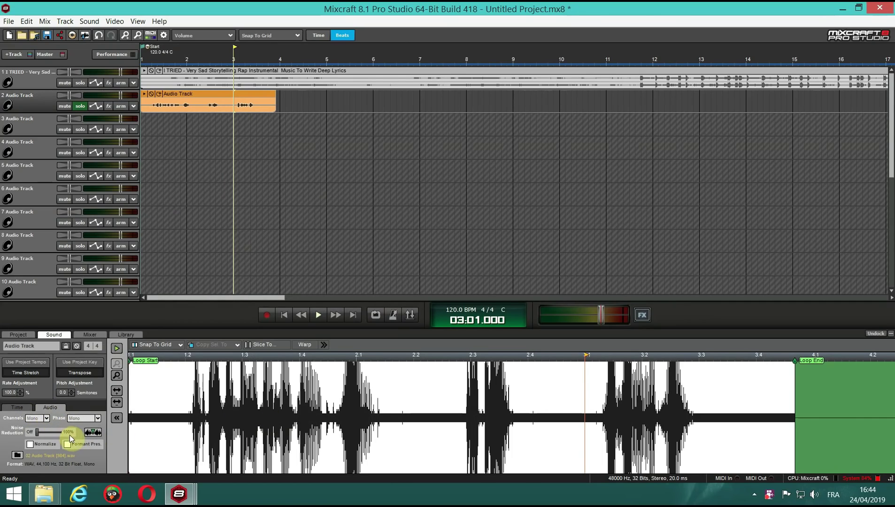
click(91, 431)
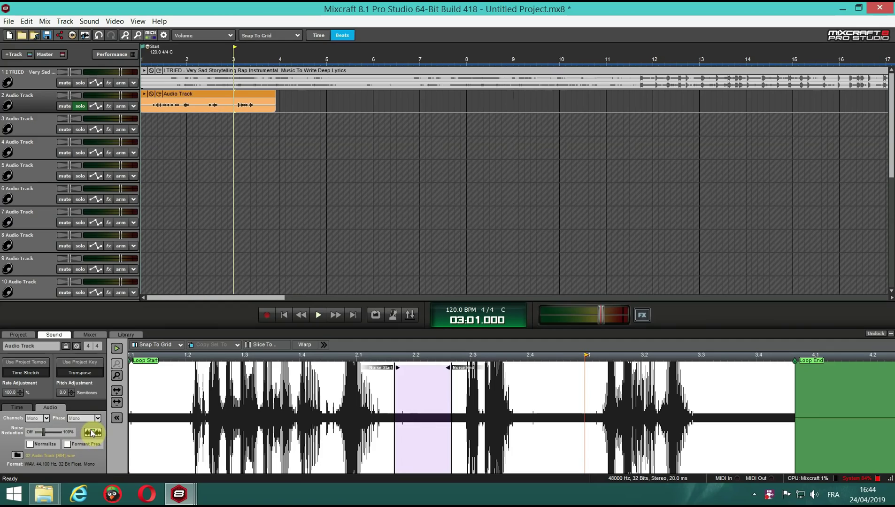
click(397, 373)
drag(396, 368, 460, 368)
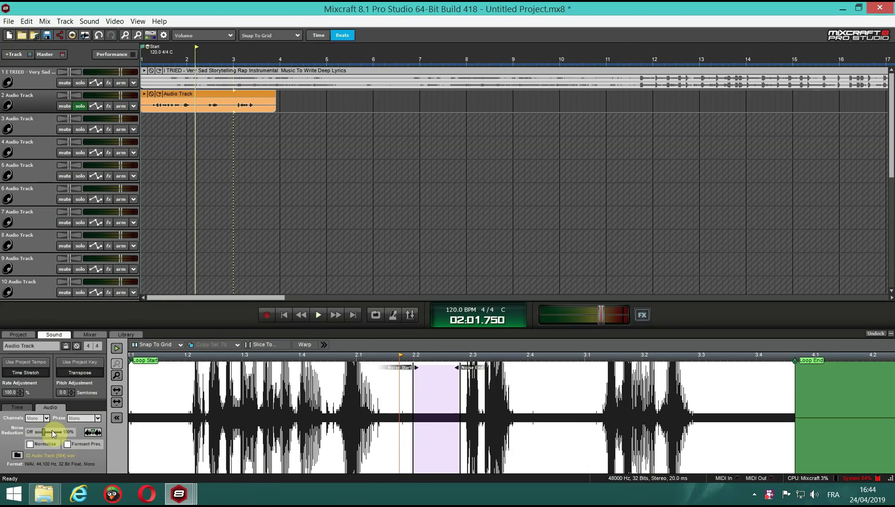
Raise the clip's noise reduction to 100% and play back the soloed voice
drag(44, 432, 49, 432)
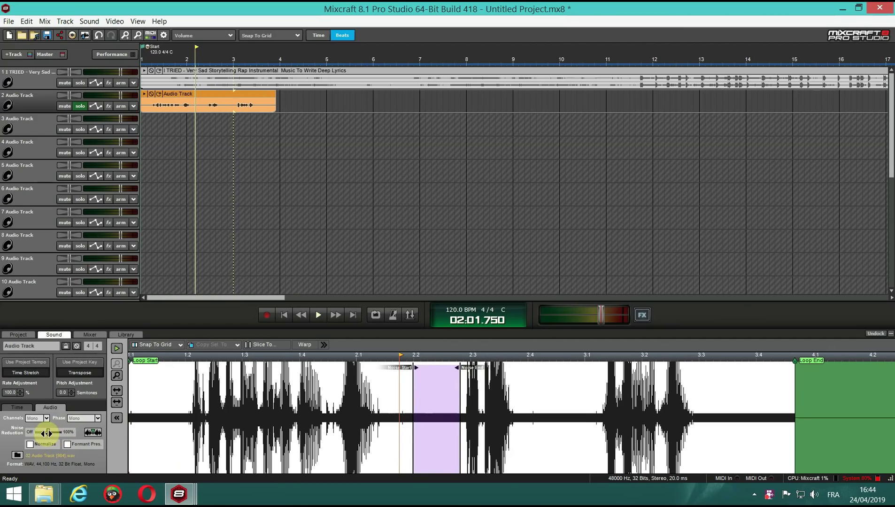
drag(47, 432, 280, 429)
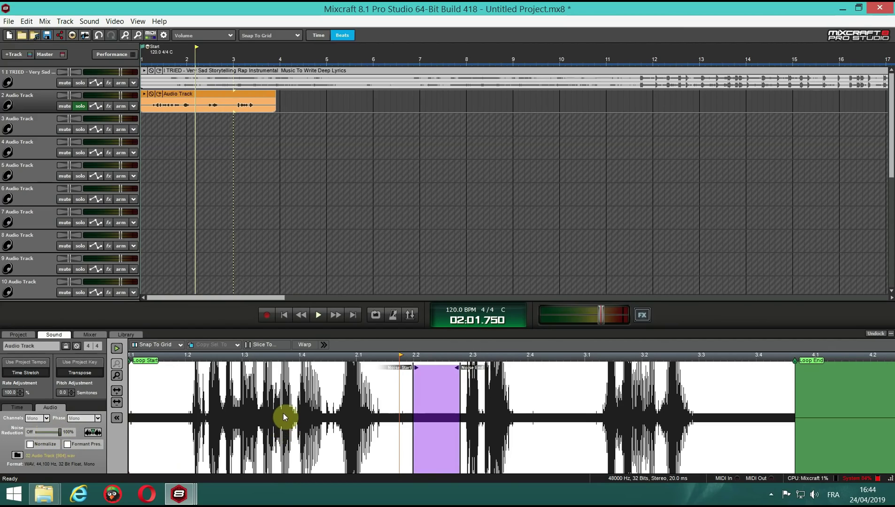
click(318, 314)
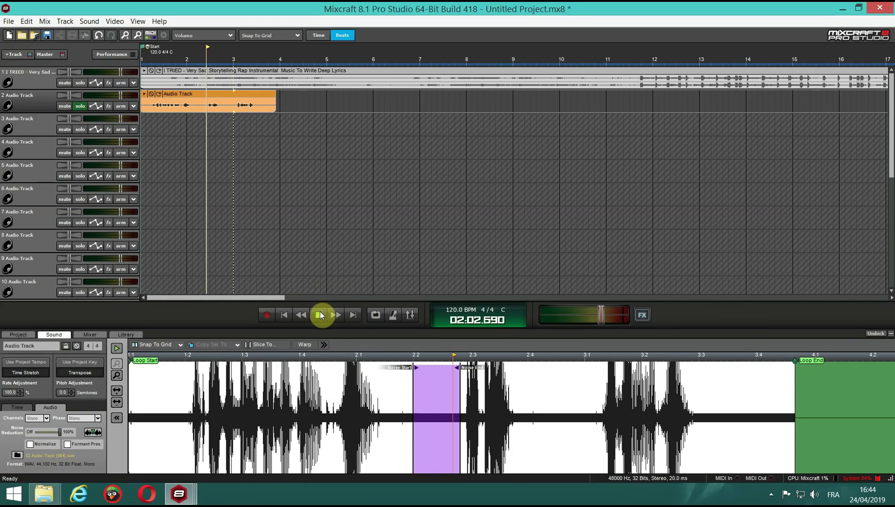
click(319, 316)
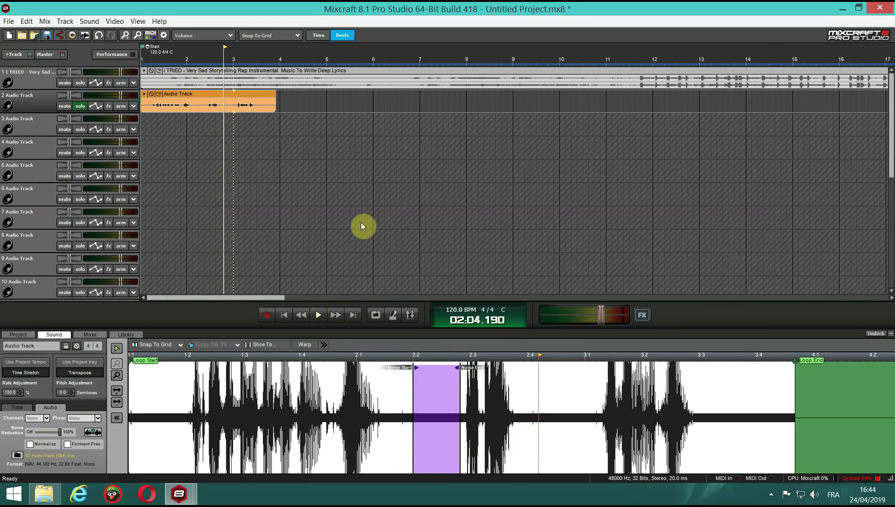
Close the untitled project without saving its changes
scroll(360, 223, down, 5)
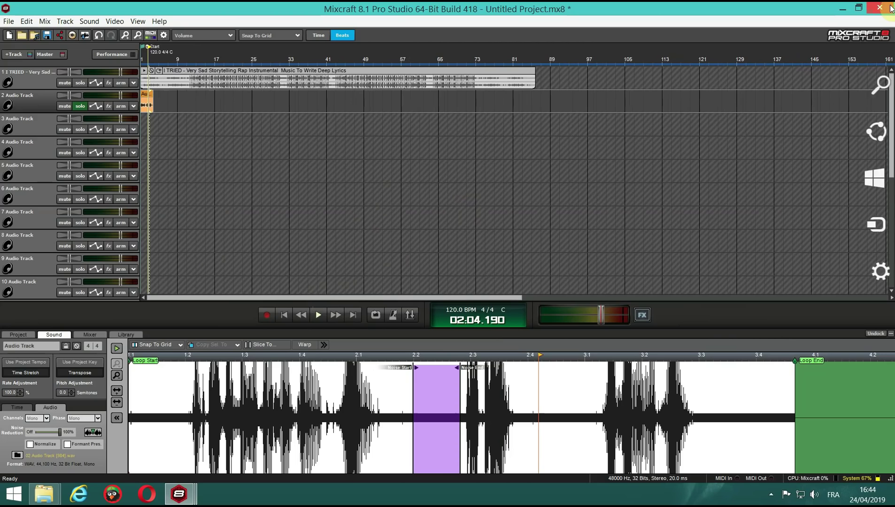
click(891, 8)
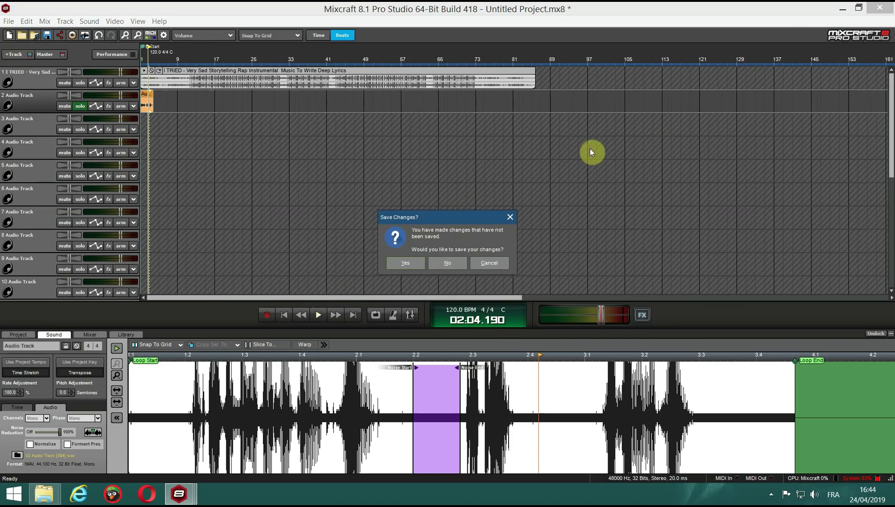
click(443, 263)
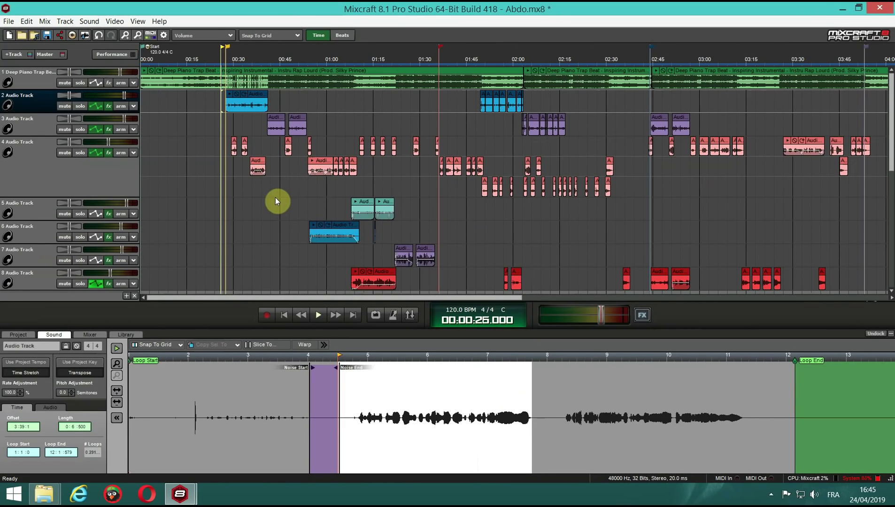
Look over the tracks of the Abdo.mx8 project down to track 18 and play the song from about 16 seconds
scroll(885, 188, down, 10)
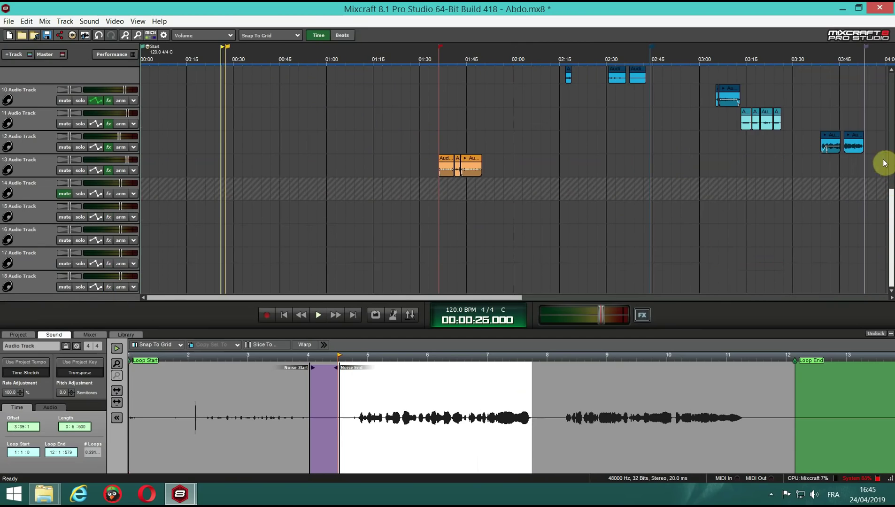
scroll(884, 163, up, 5)
scroll(769, 155, up, 2)
click(316, 165)
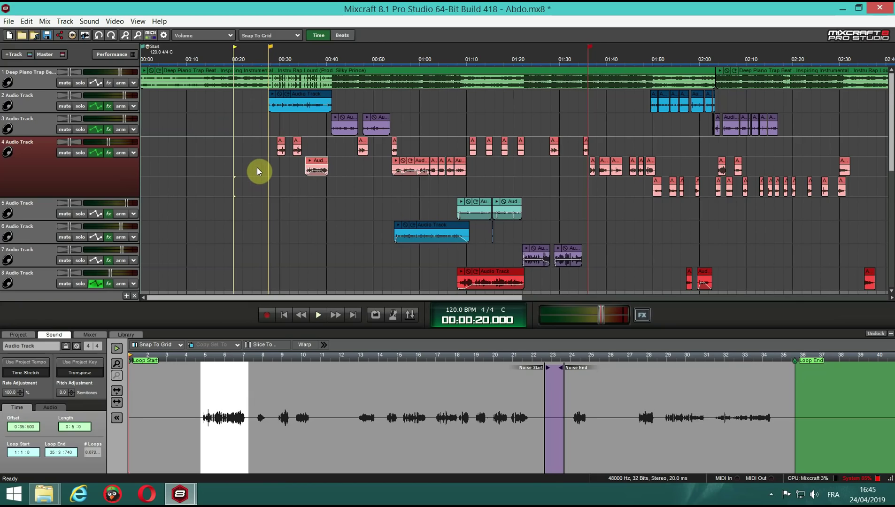
click(256, 101)
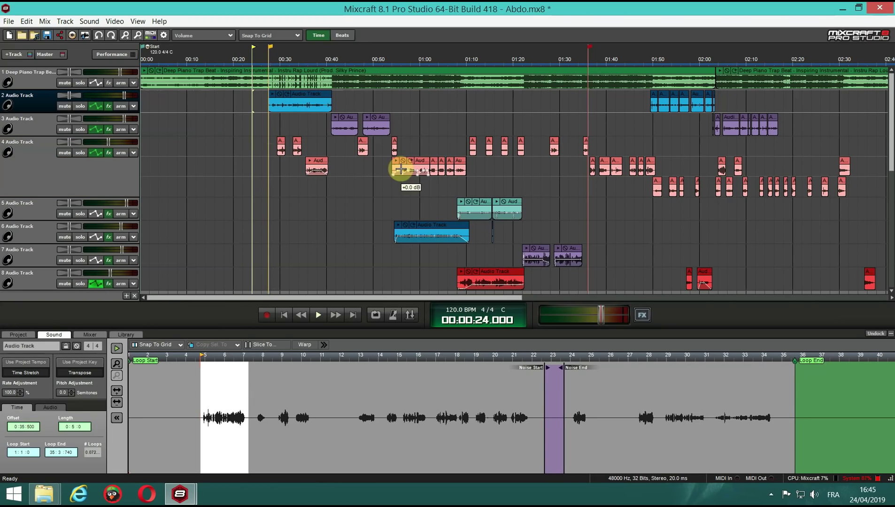
click(219, 111)
click(319, 315)
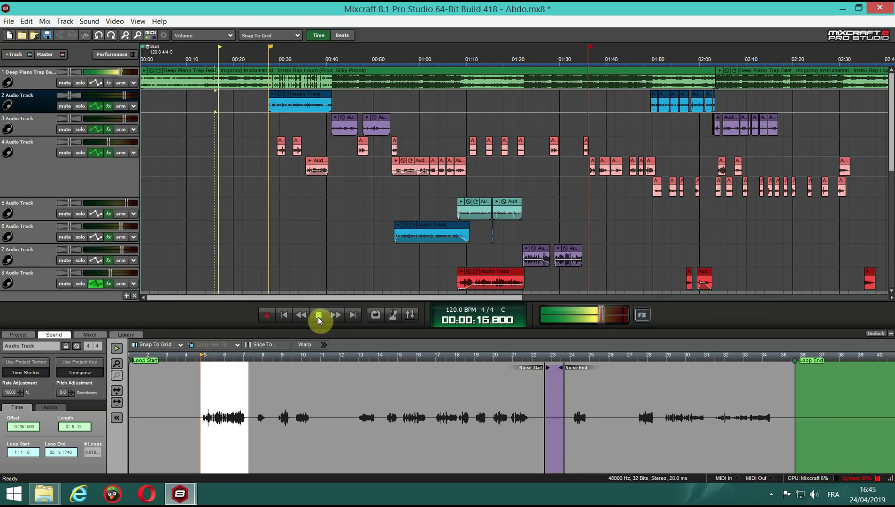
click(318, 315)
Stop playback, place the playhead at 26 seconds and look over the effect list of track 2
click(262, 102)
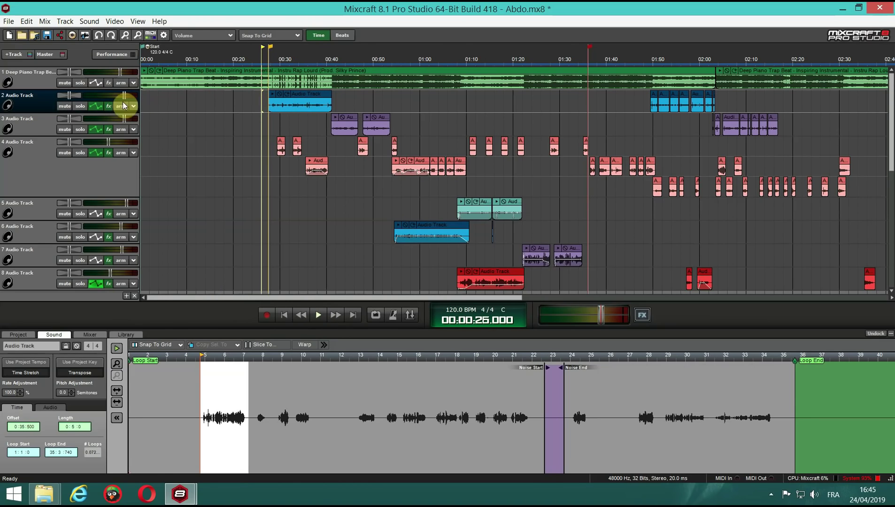
click(109, 106)
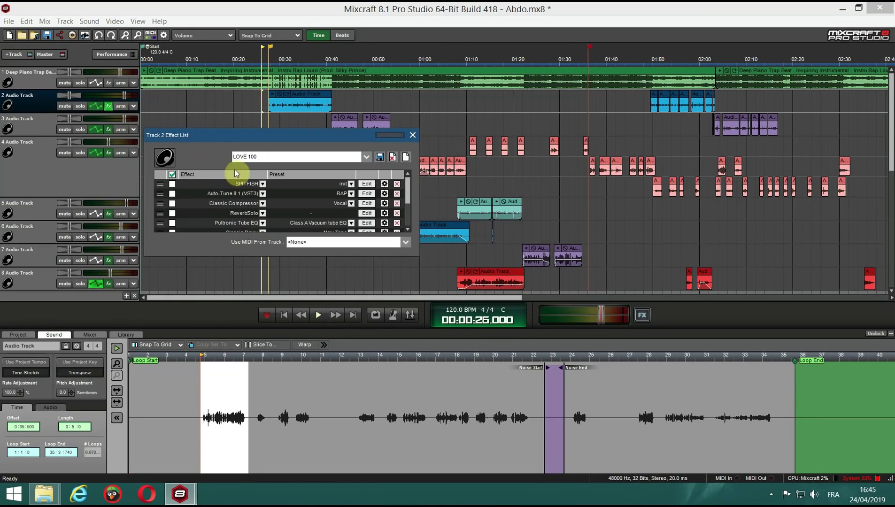
click(414, 134)
Play the song from just before the first vocal clip and mute track 4 while listening
click(269, 124)
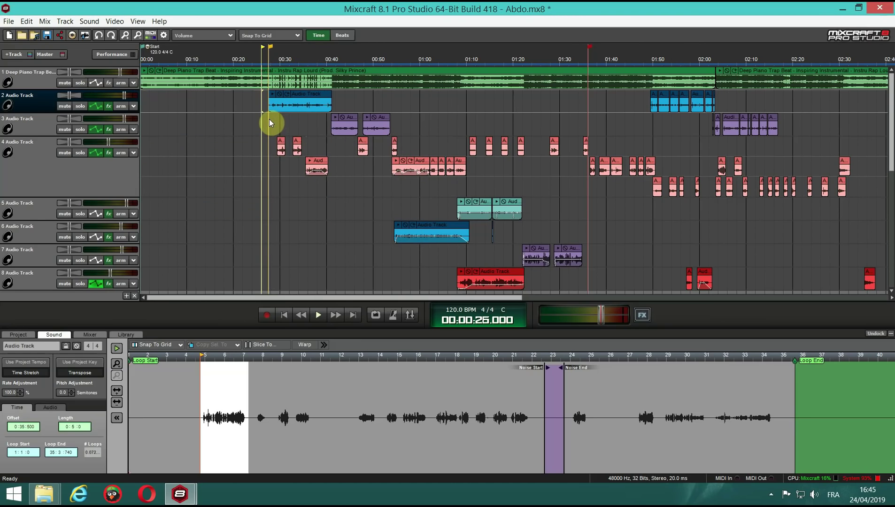
click(318, 315)
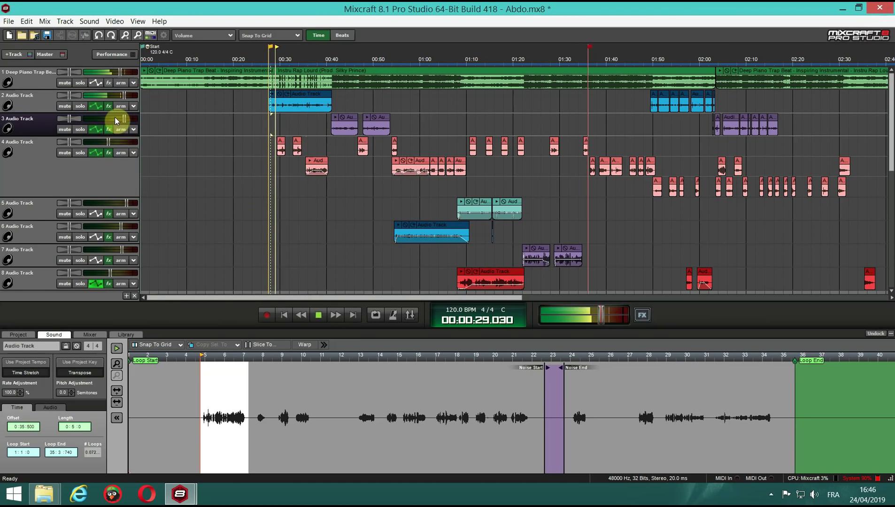
click(76, 162)
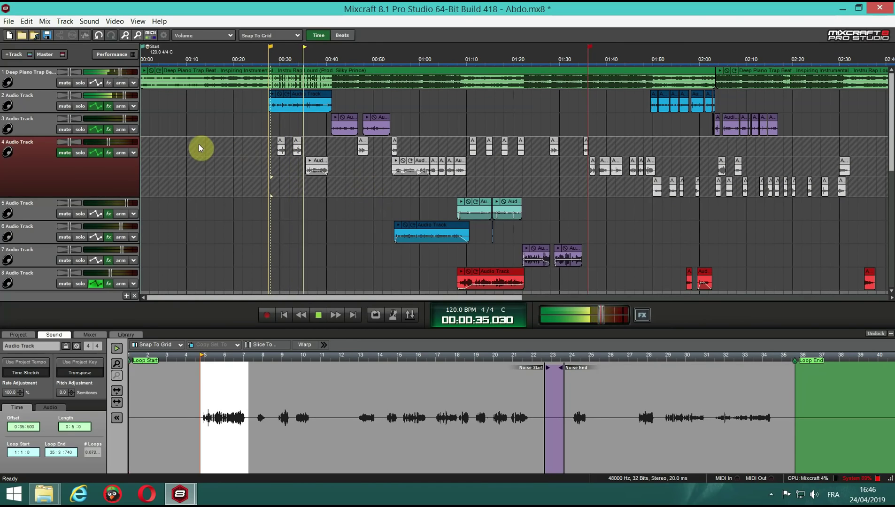
click(318, 315)
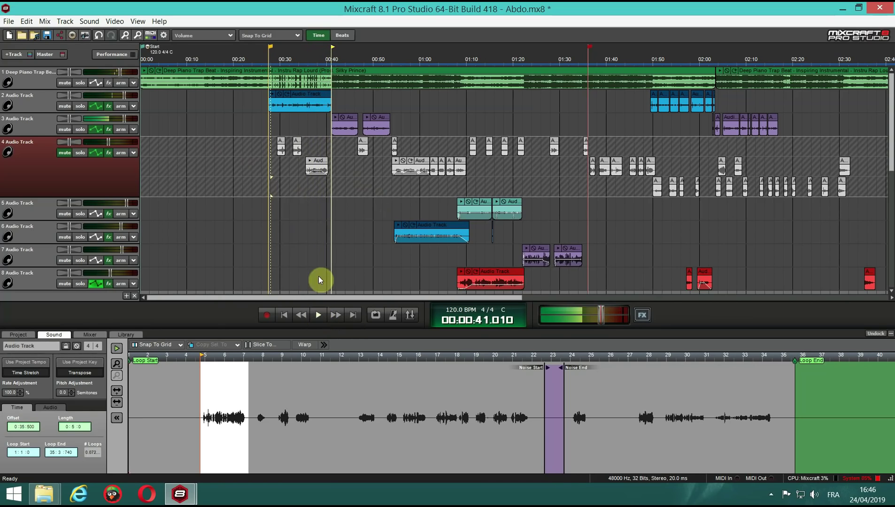
Solo track 2, play its vocal briefly from 26 seconds and look at its effect list
click(263, 133)
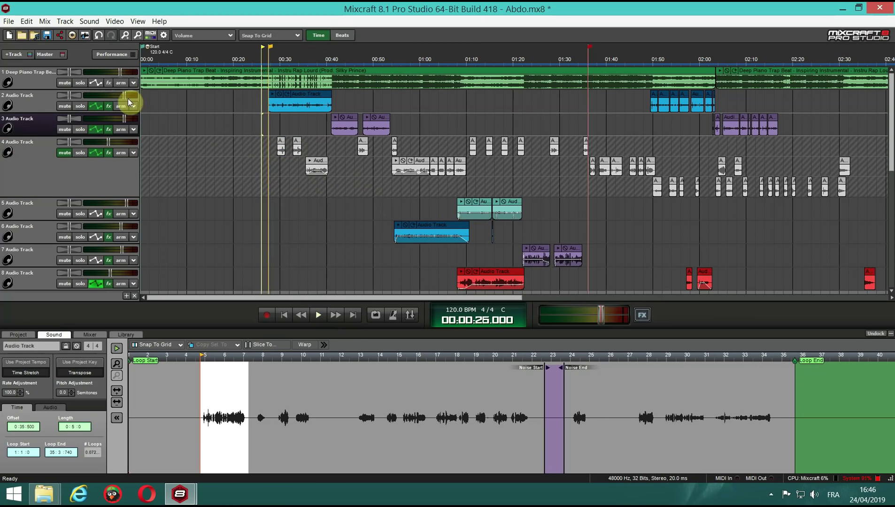
click(80, 106)
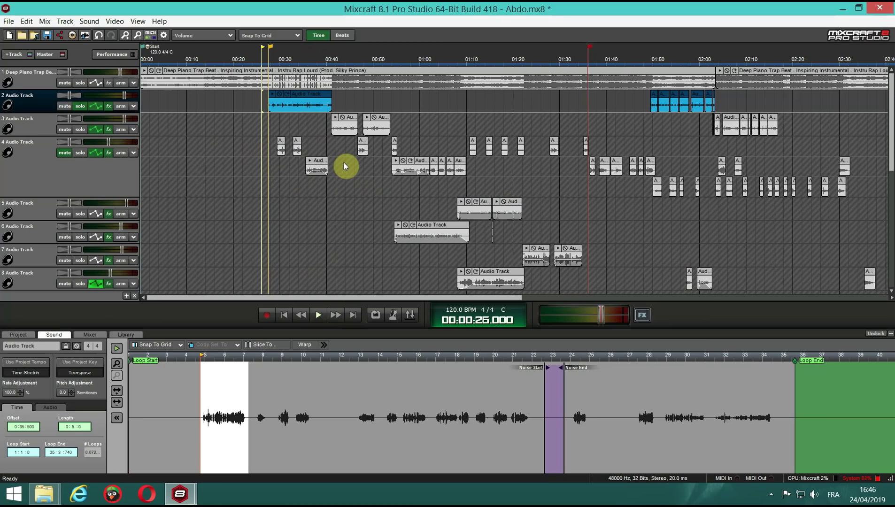
key(space)
key(space)
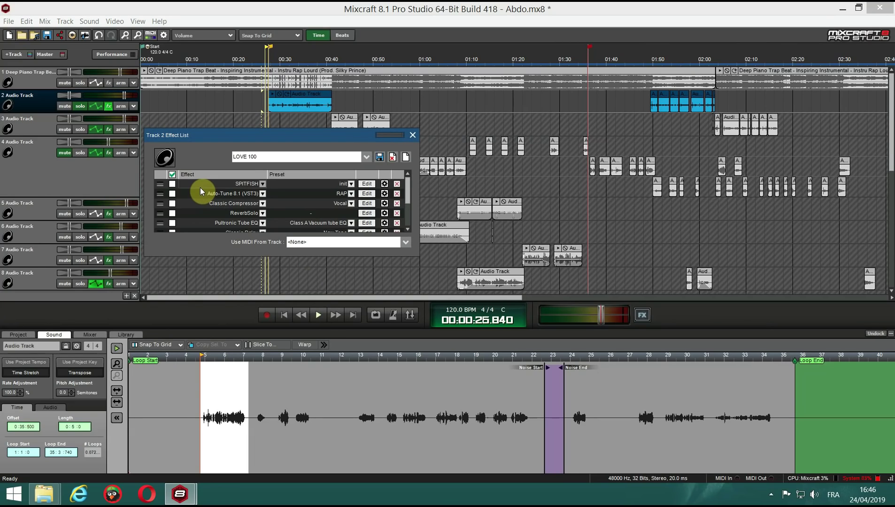
key(Escape)
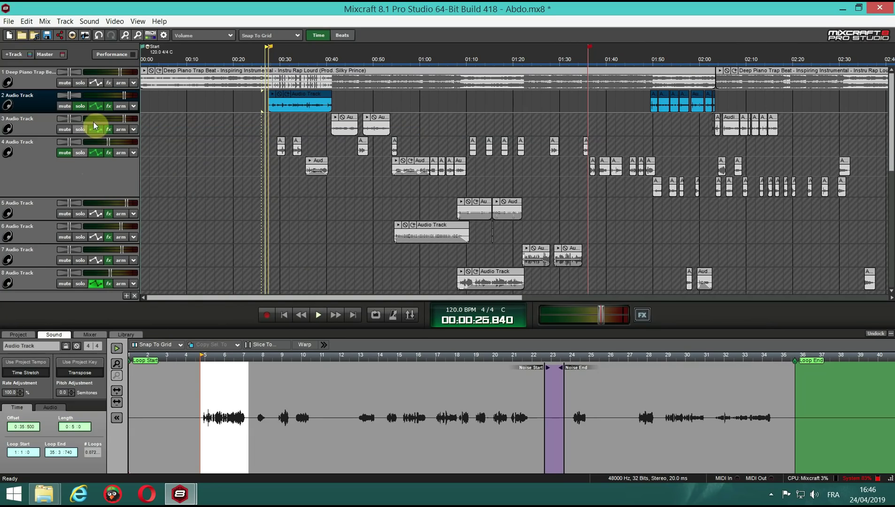
Examine the VST folder settings in the plug-in preferences, browse drive D: for a folder to add, and leave without changes
click(163, 36)
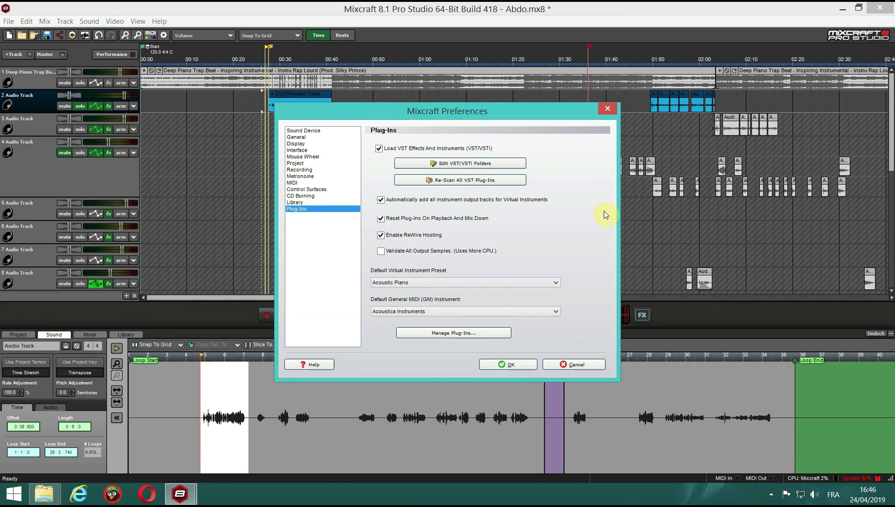
click(439, 167)
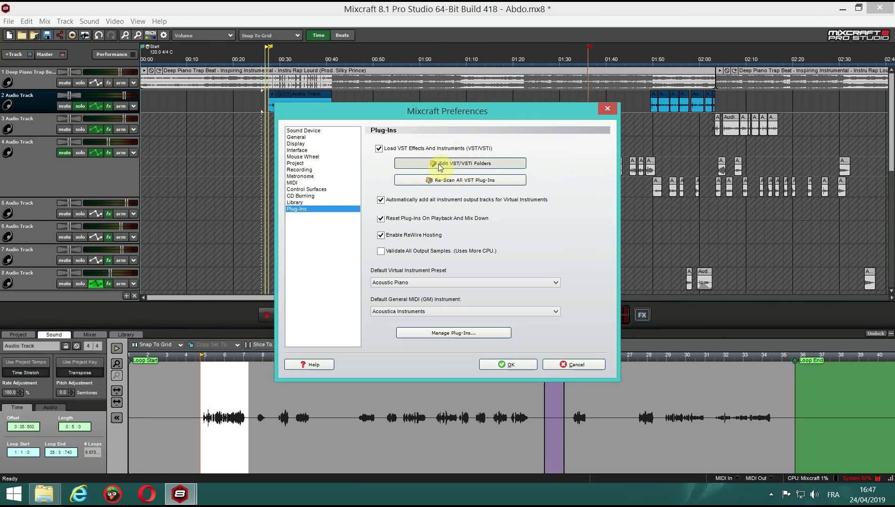
click(552, 210)
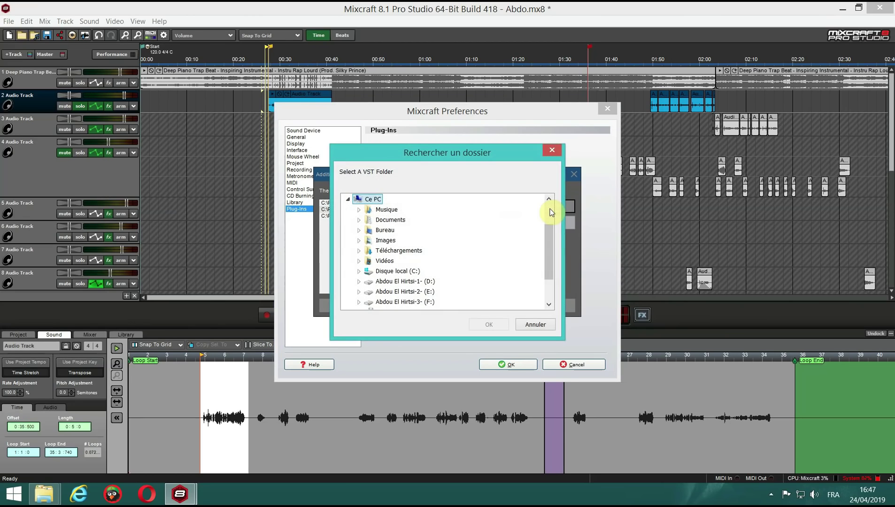
scroll(394, 263, down, 1)
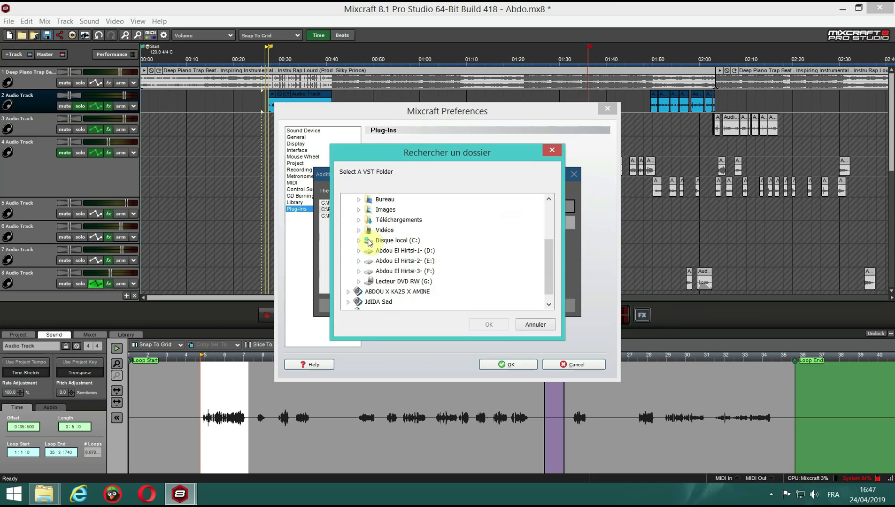
click(359, 250)
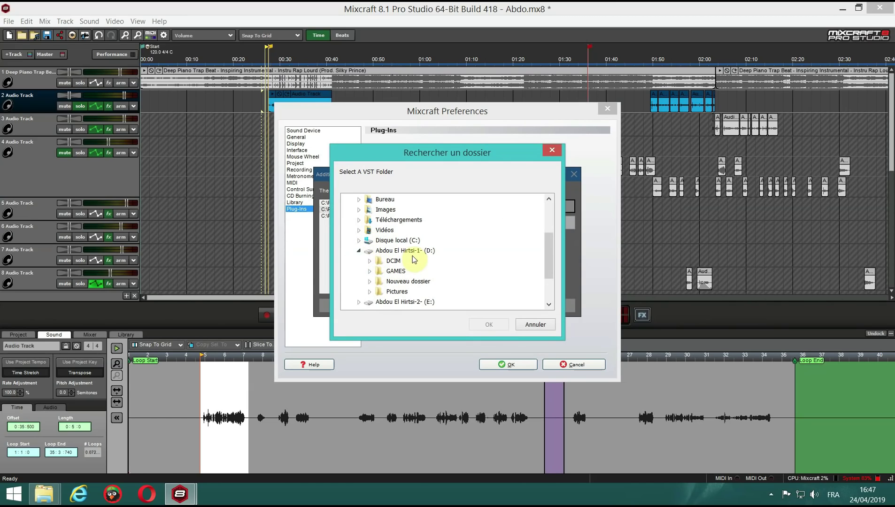
click(358, 251)
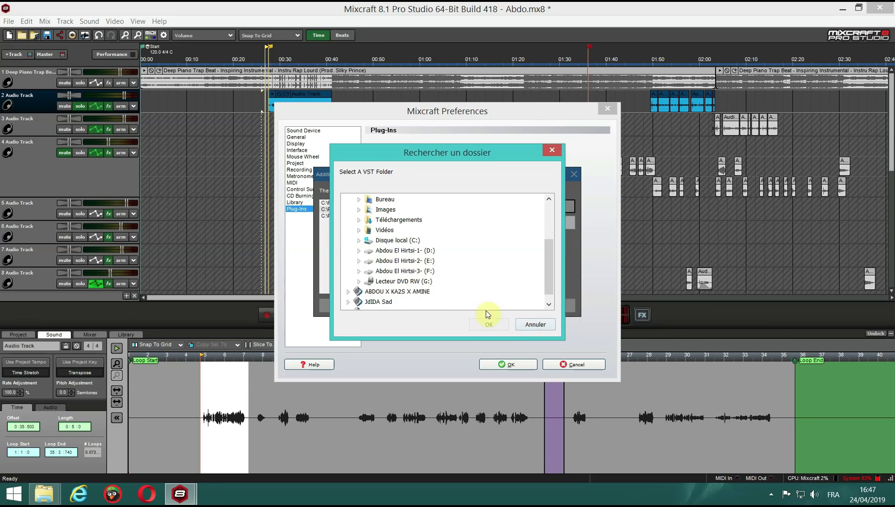
click(525, 325)
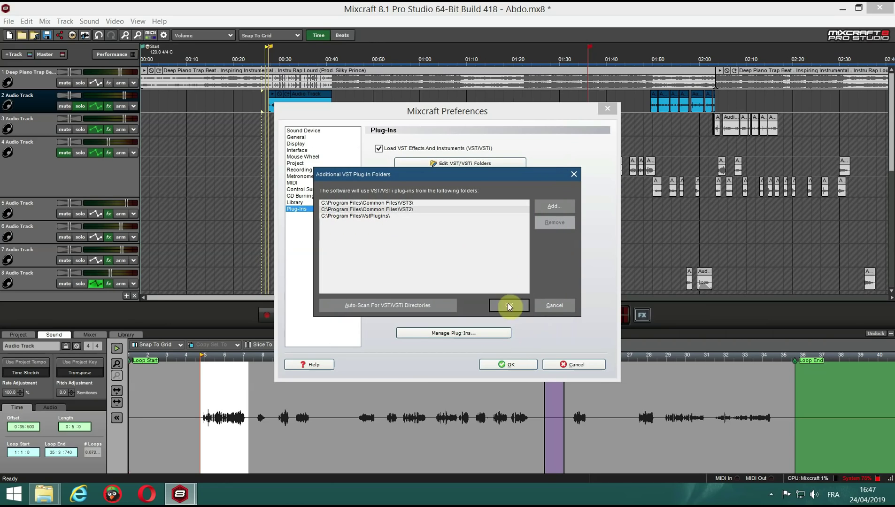
click(558, 306)
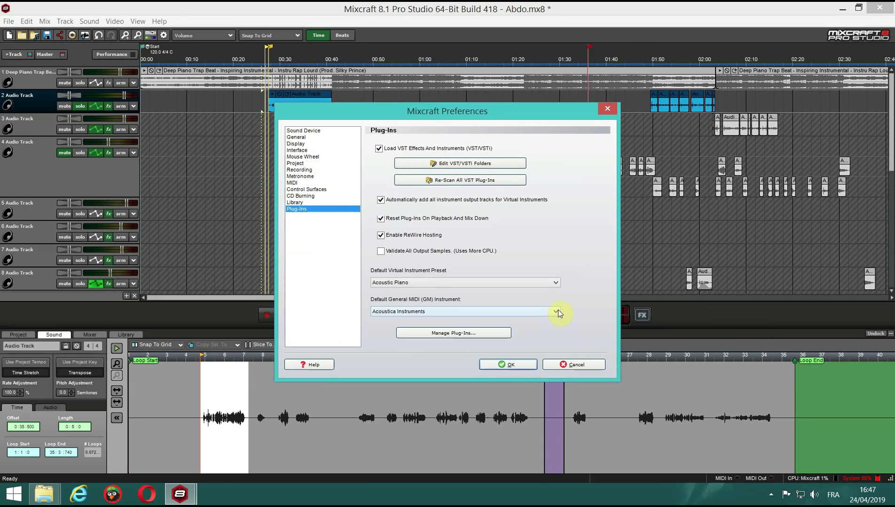
click(607, 108)
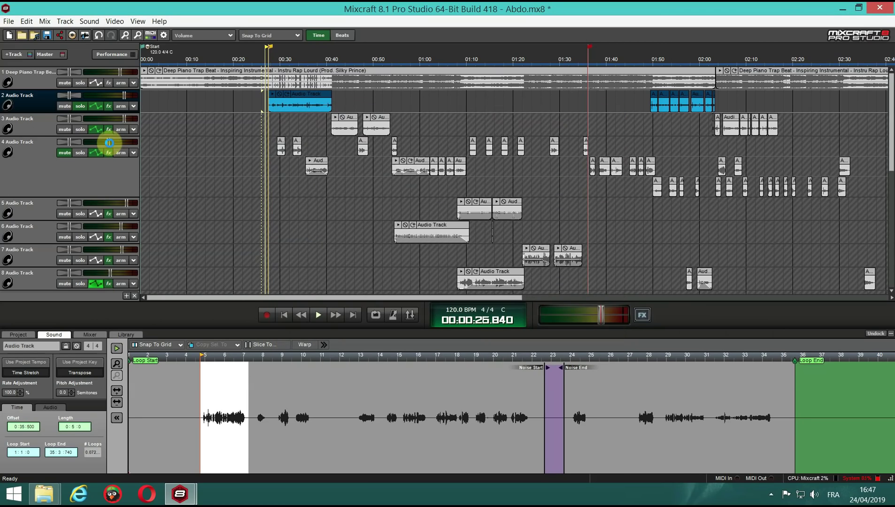
Browse the available effects for track 2's first slot and activate the SPITFISH de-esser with its init preset
click(108, 106)
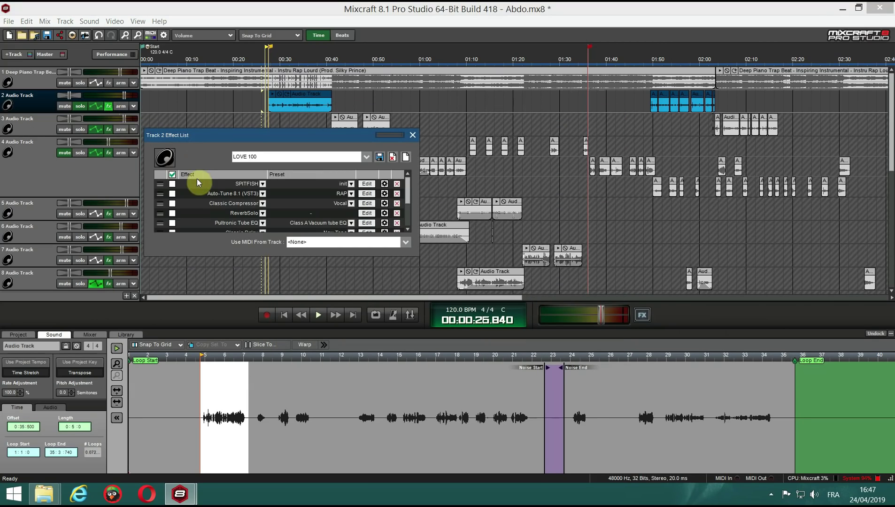
click(240, 184)
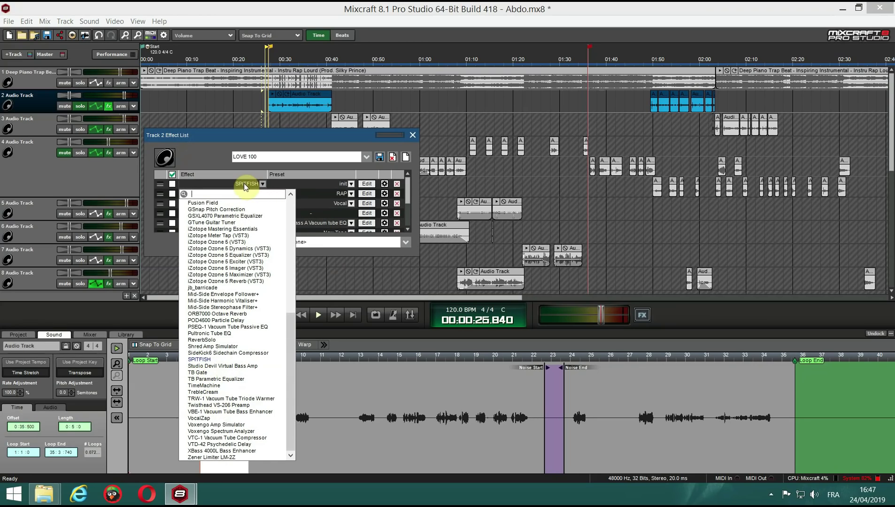
click(297, 176)
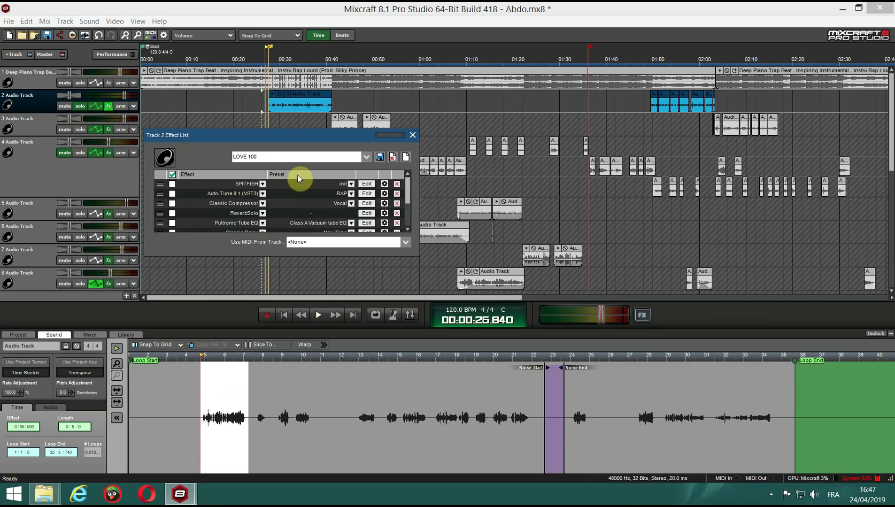
click(366, 185)
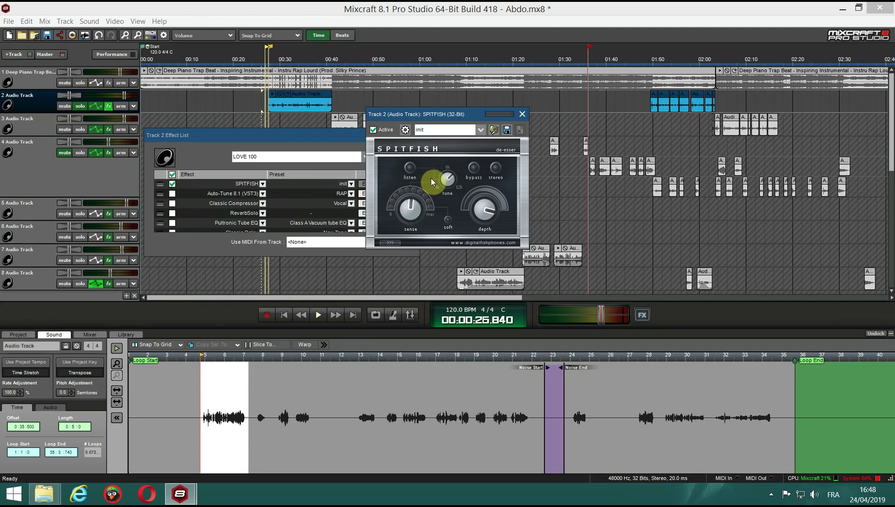
click(101, 110)
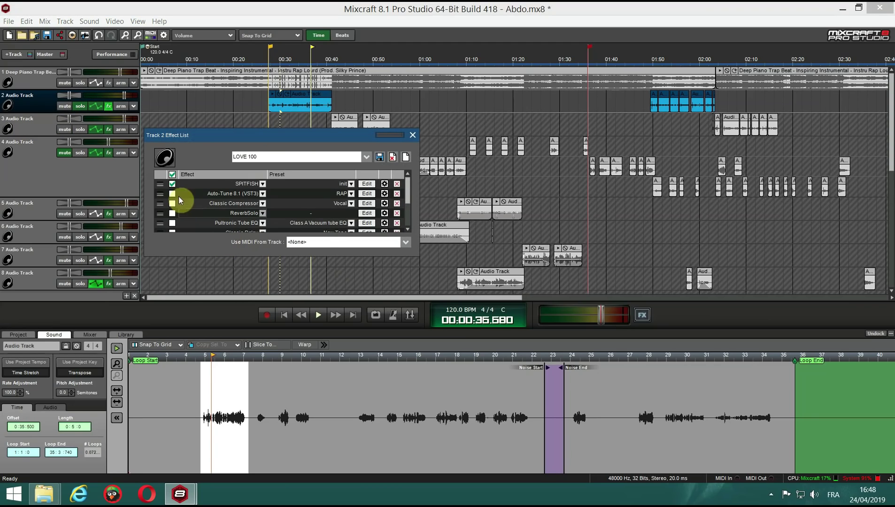
Play back the soloed vocal of track 2 from 28 seconds to hear it with SPITFISH active
drag(253, 135, 253, 145)
click(275, 114)
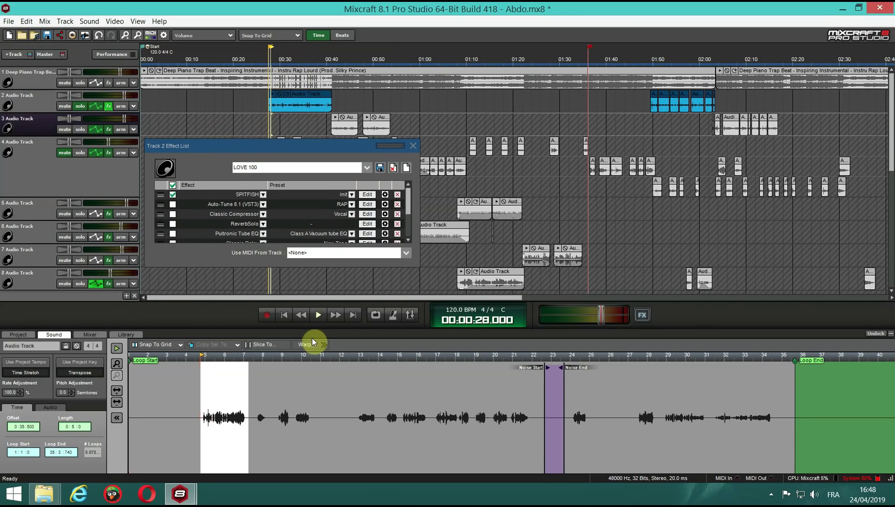
click(321, 314)
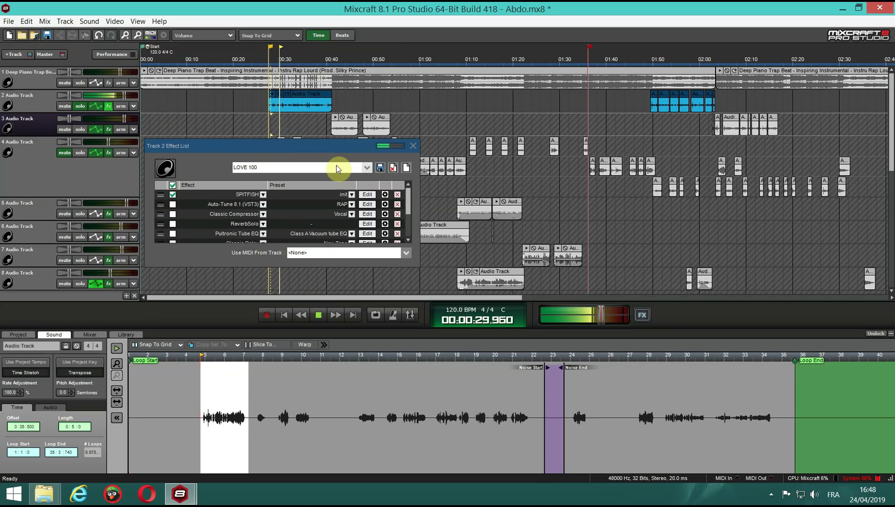
click(320, 316)
Activate Auto-Tune 8.1 on track 2, with Tracking set to 100 and the input type set to Alto/Tenor
click(263, 204)
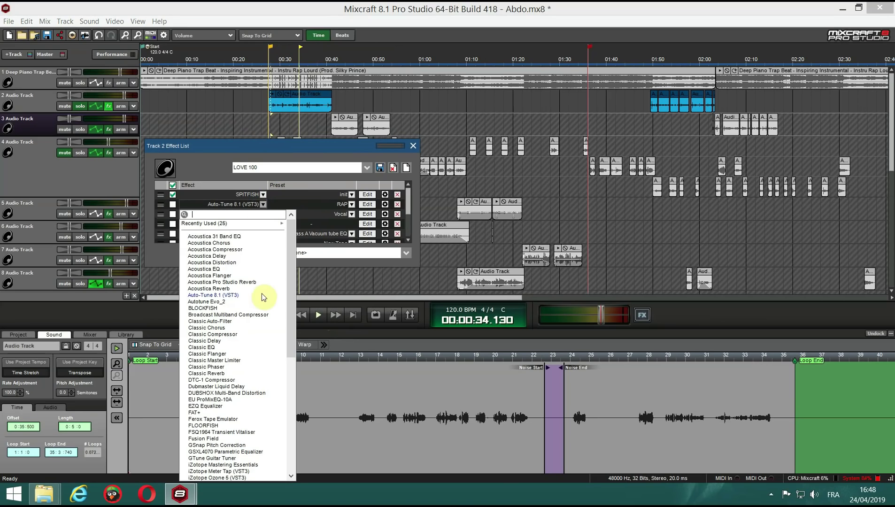
click(228, 293)
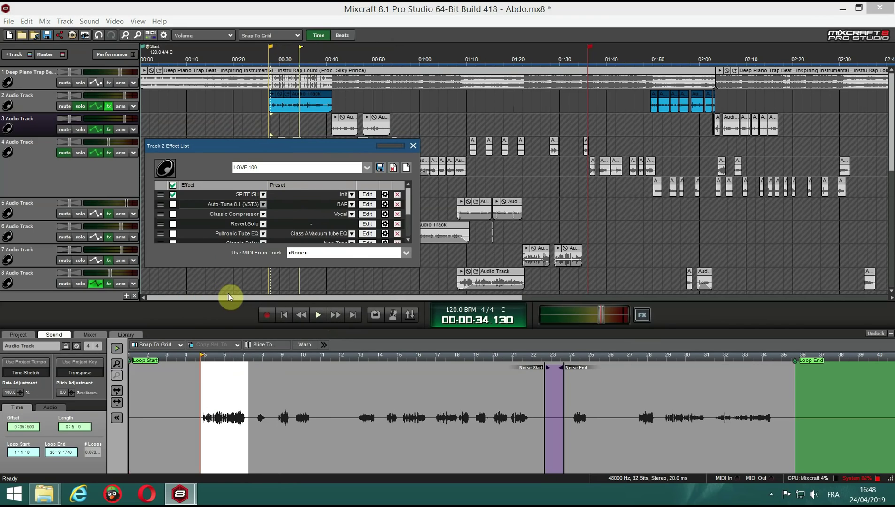
click(367, 204)
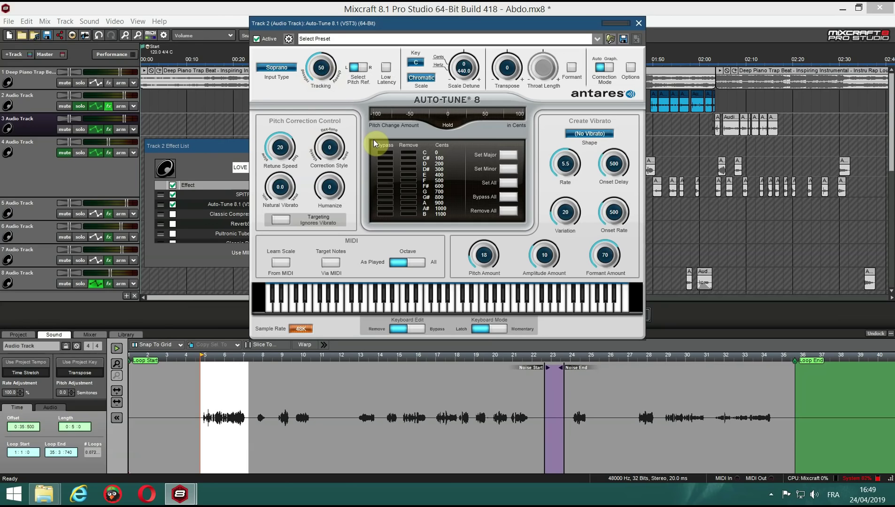
drag(321, 71, 322, 52)
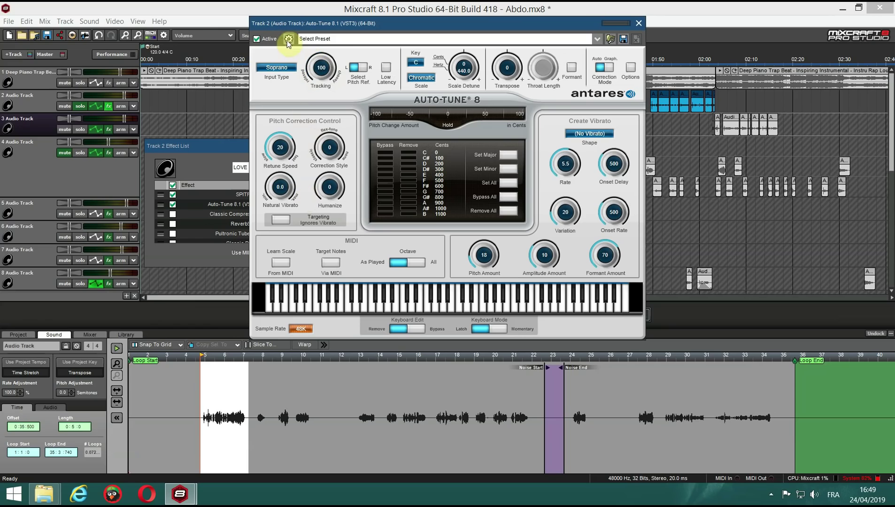
click(276, 68)
click(298, 83)
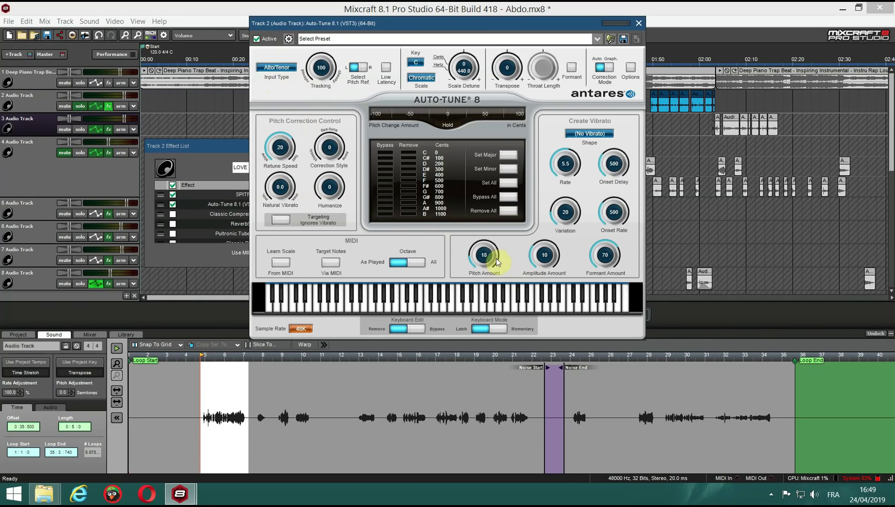
Set Auto-Tune's vibrato rate to 10.0, onset delay and onset rate to 1500, variation, pitch and formant amounts to 100, and amplitude amount to 30
drag(494, 253, 486, 254)
drag(543, 254, 569, 207)
drag(565, 165, 614, 153)
drag(615, 212, 615, 200)
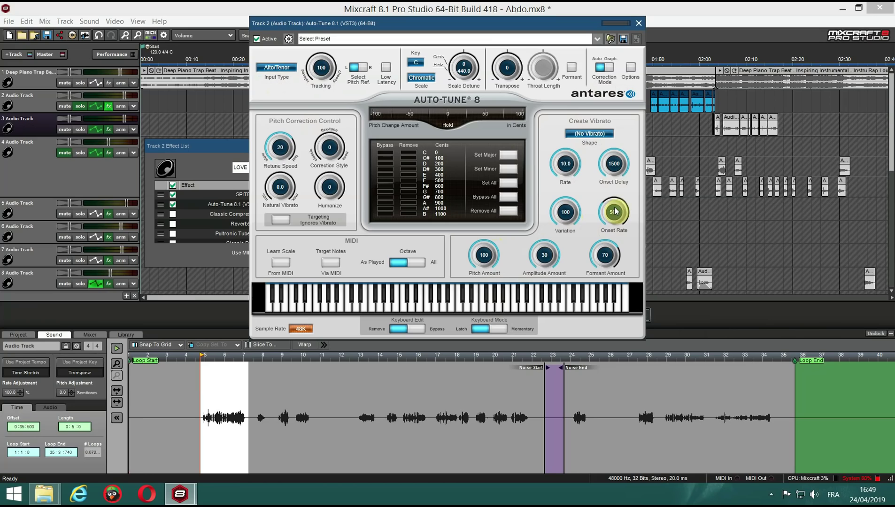
drag(606, 253, 611, 233)
Set Auto-Tune's scale to Major and retune speed to 0, and play the soloed vocal from about 28 seconds
click(421, 78)
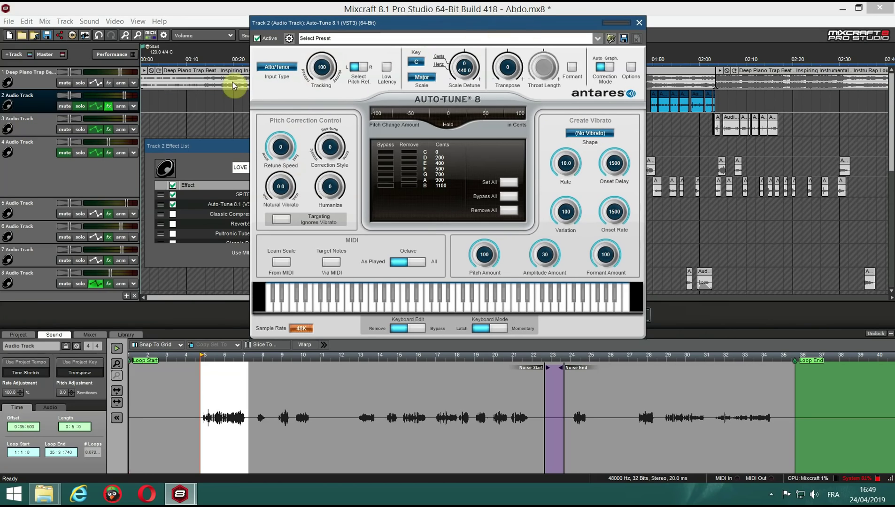
click(266, 136)
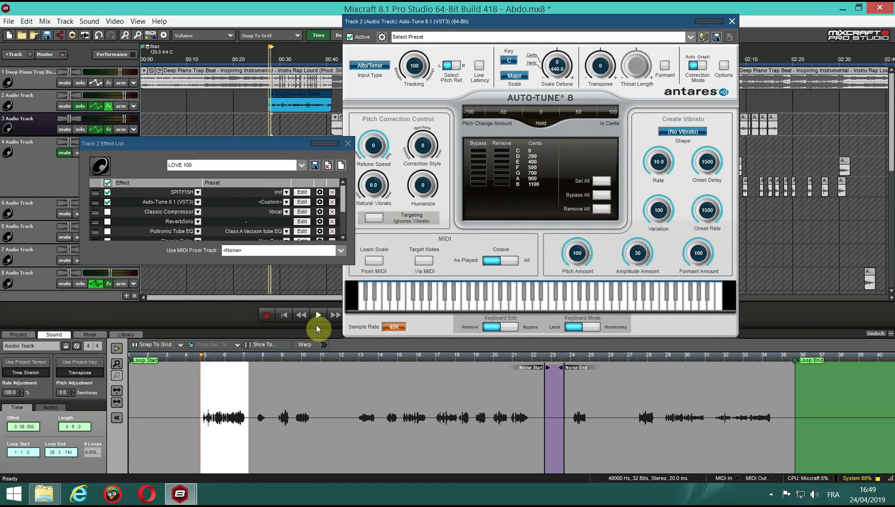
click(317, 316)
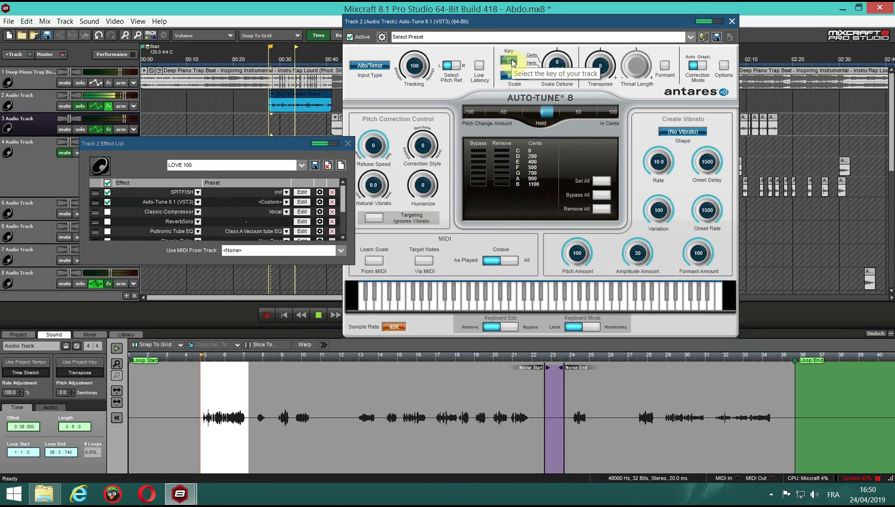
Stop playback and set Auto-Tune's key to A on track 2
click(319, 315)
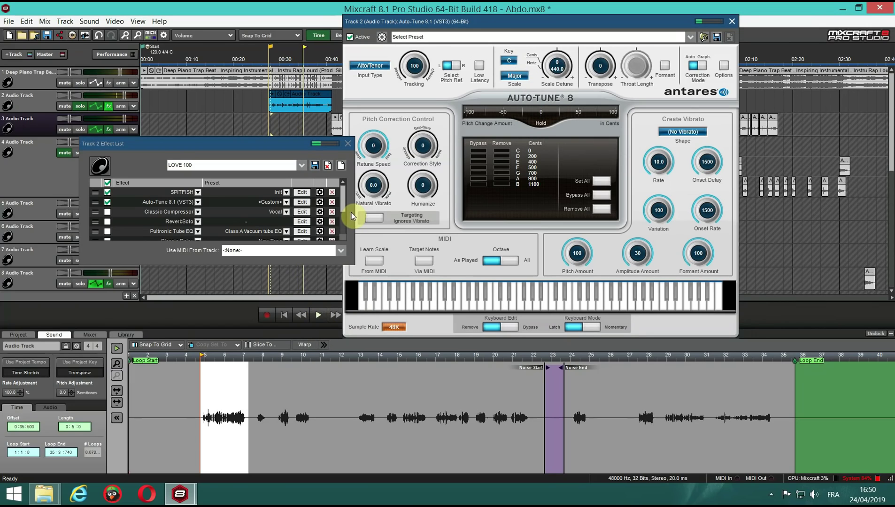
click(509, 60)
click(516, 75)
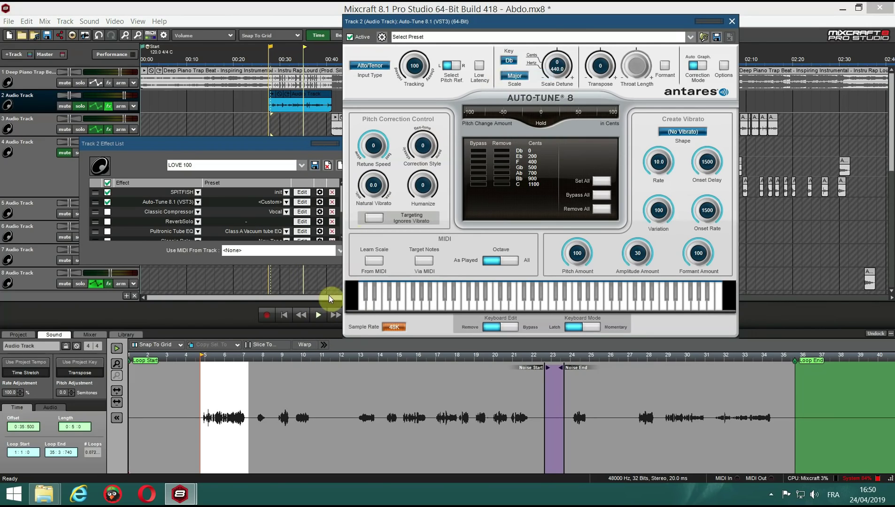
click(509, 60)
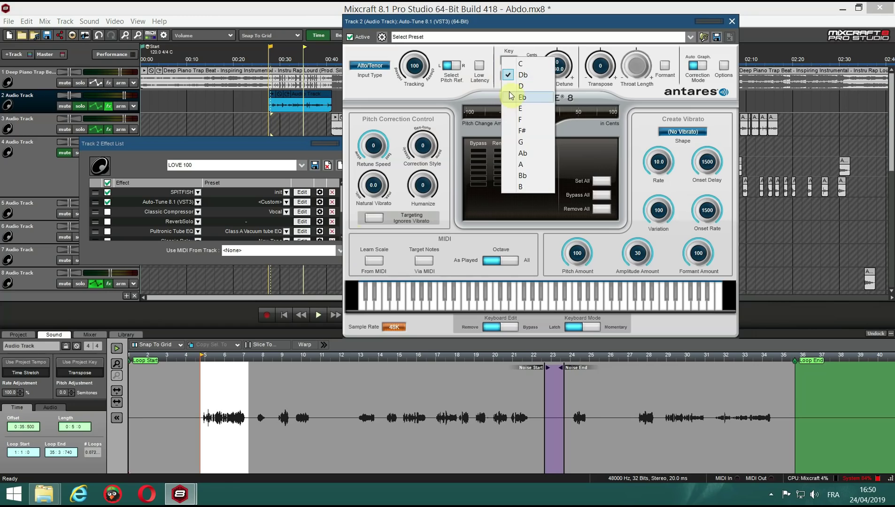
click(529, 163)
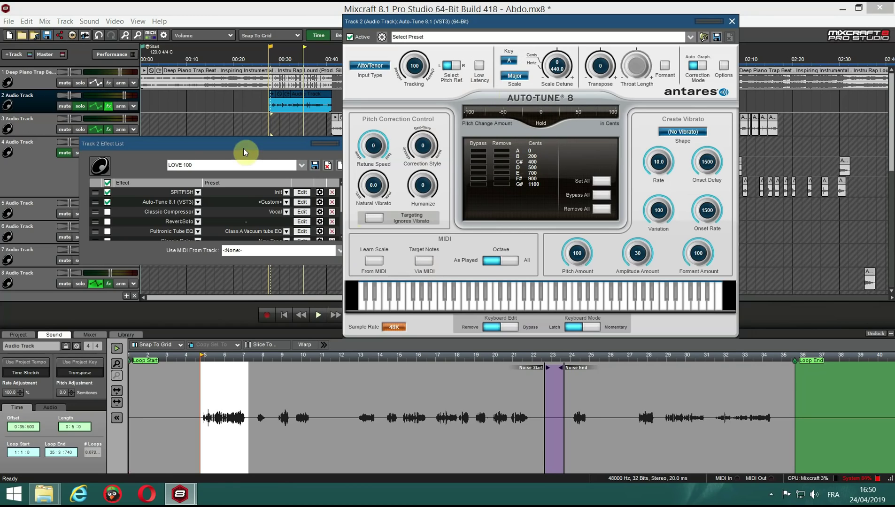
Play the soloed vocal while switching Auto-Tune off and on to compare, leave it active, and close its window and the effect list
click(265, 121)
click(319, 315)
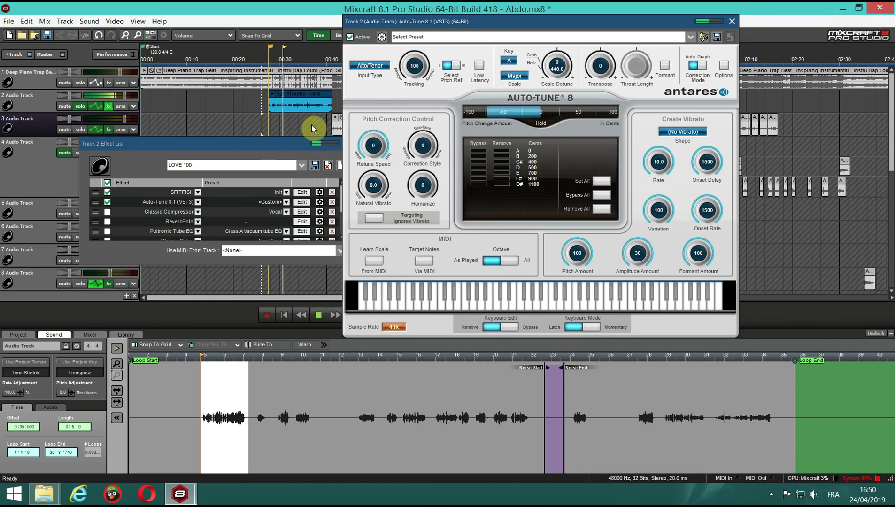
click(350, 37)
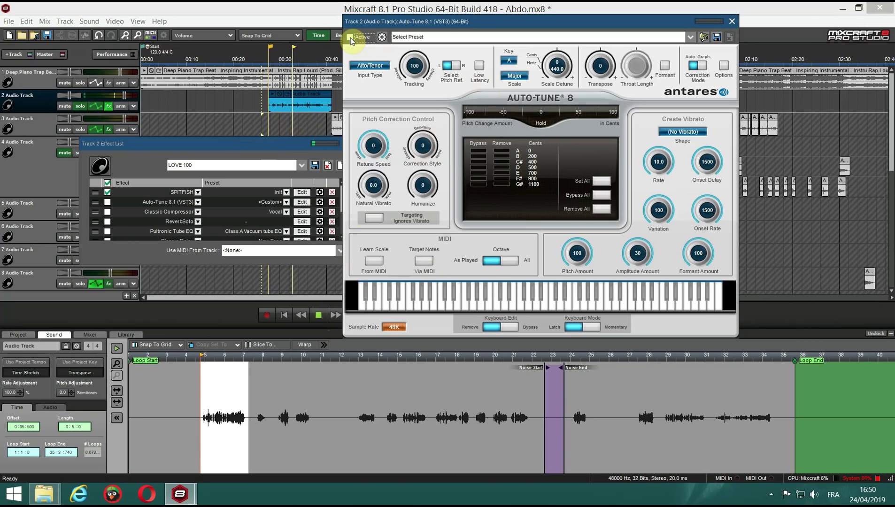
click(351, 38)
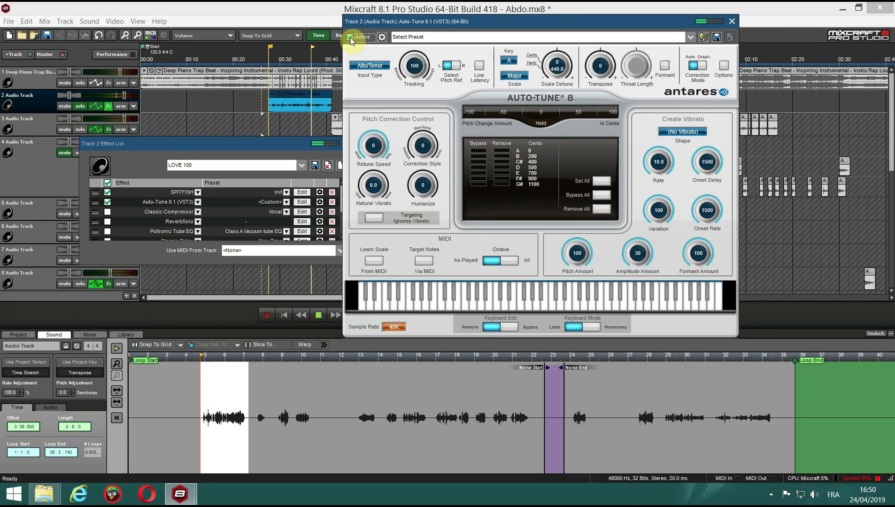
click(351, 37)
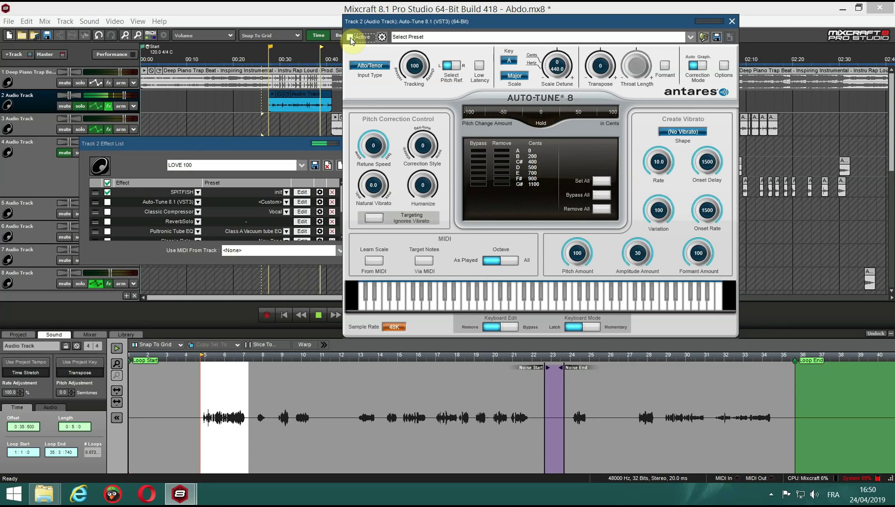
click(350, 37)
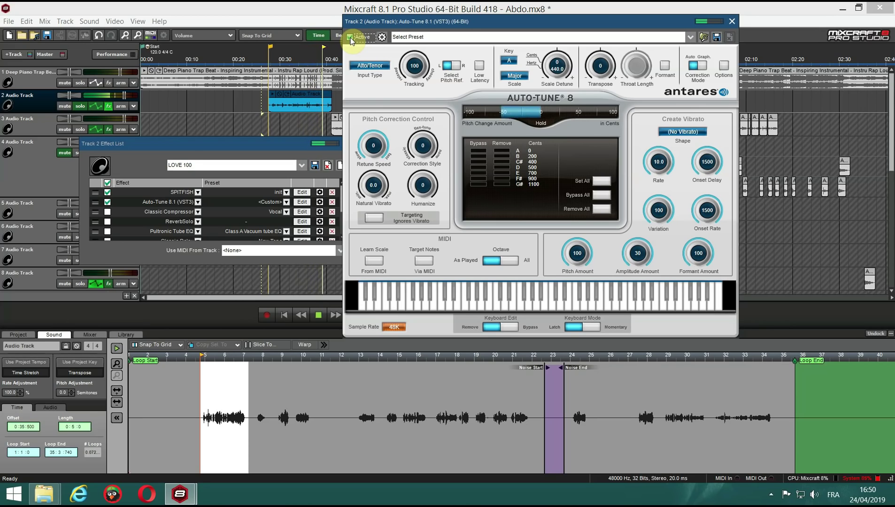
click(731, 21)
click(342, 141)
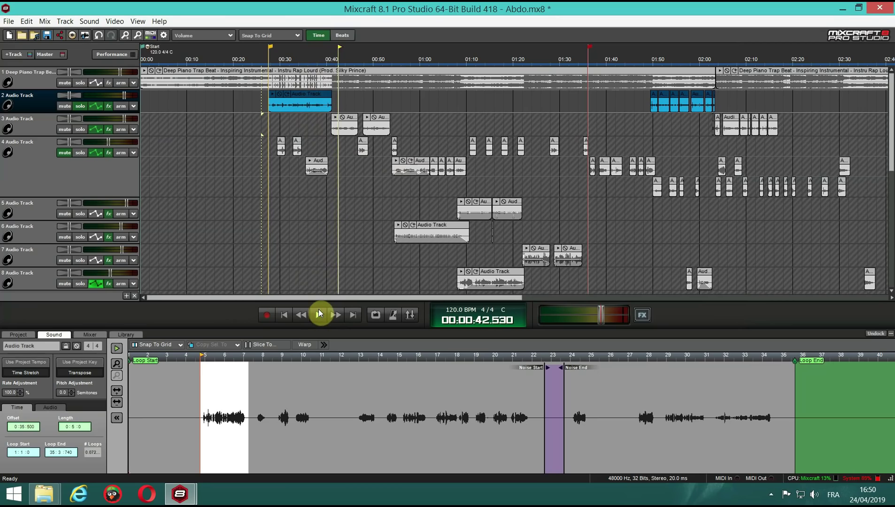
Reopen track 2's effect list, activate Classic Compressor with the Vocal preset, and review its output level control
click(110, 106)
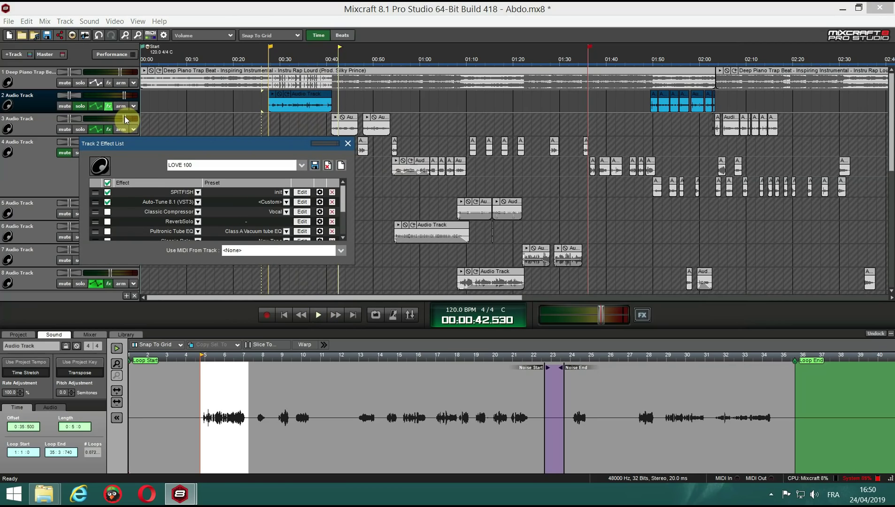
click(298, 177)
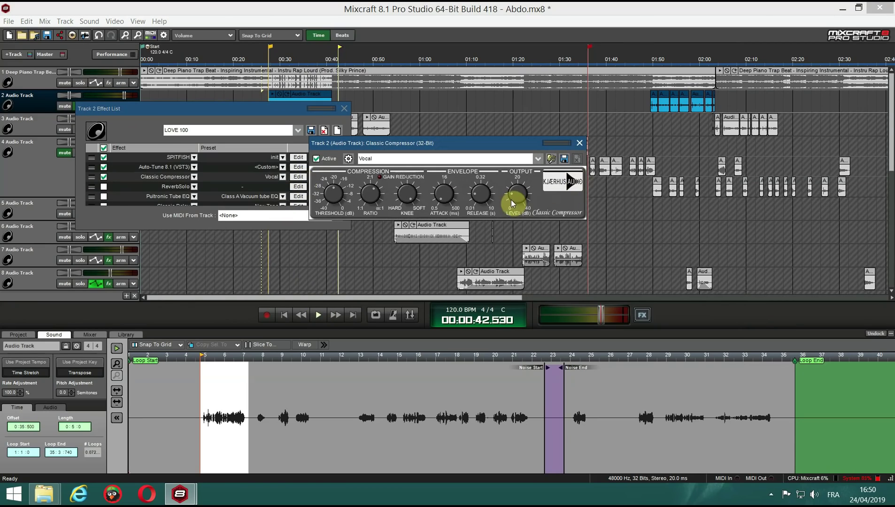
drag(512, 196, 494, 230)
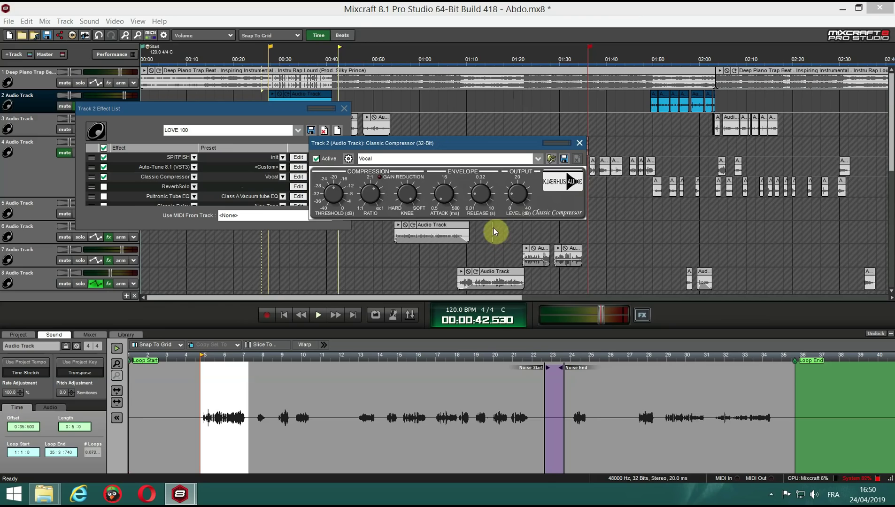
key(Escape)
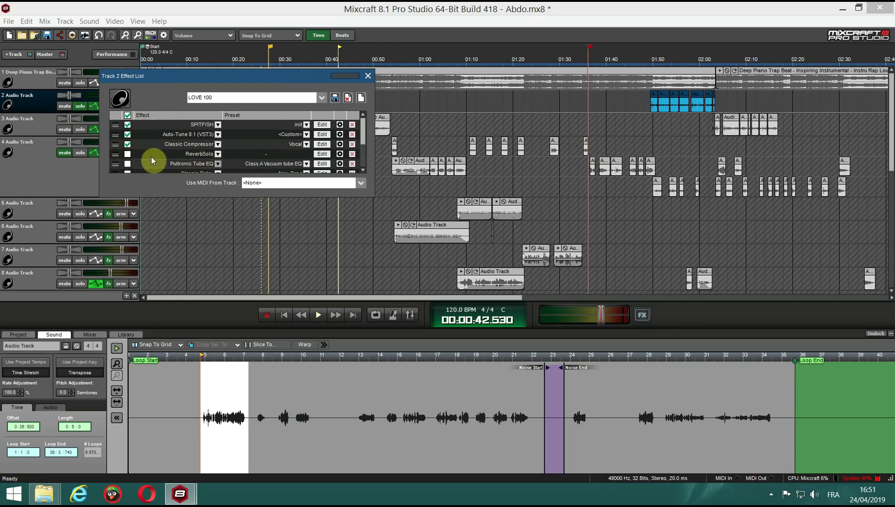
Replace the ReverbSolo effect on track 2 with Classic Reverb, using the Default preset
click(197, 156)
scroll(179, 321, up, 6)
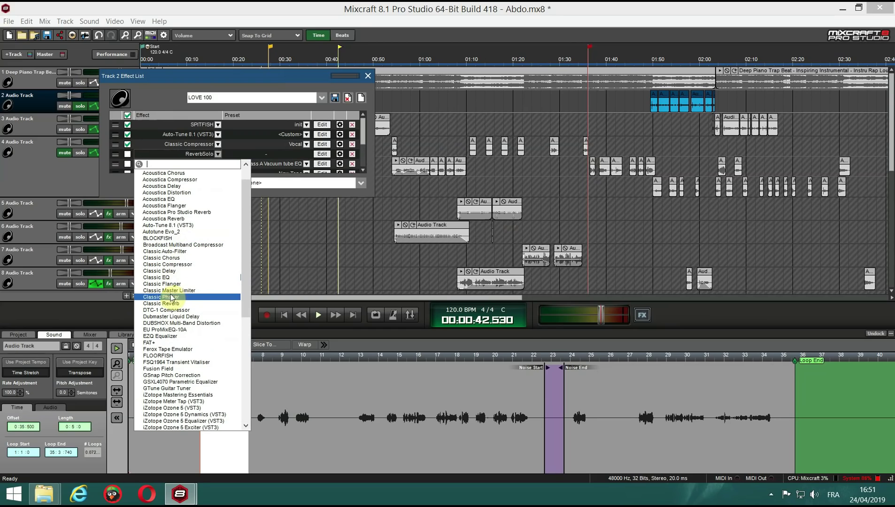
click(168, 304)
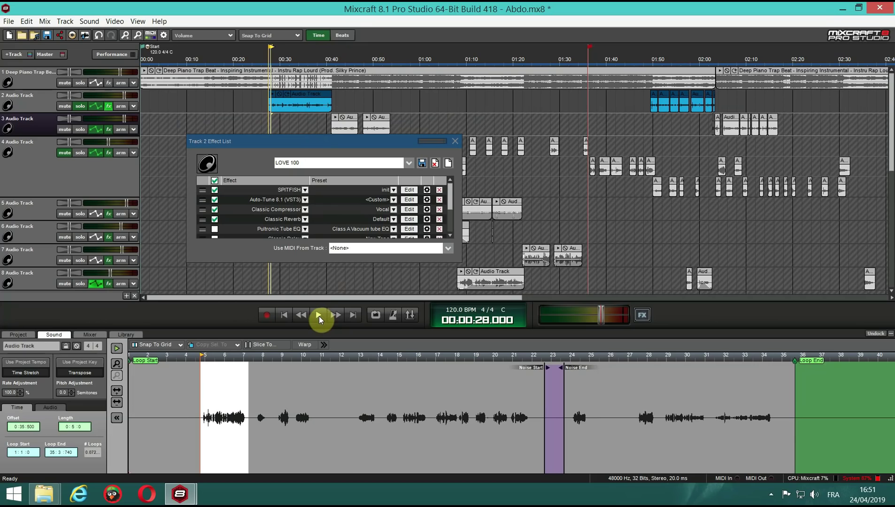
Listen to track 2 with Classic Reverb, review the reverb's output mix control, and play the vocal together with the beat
click(318, 314)
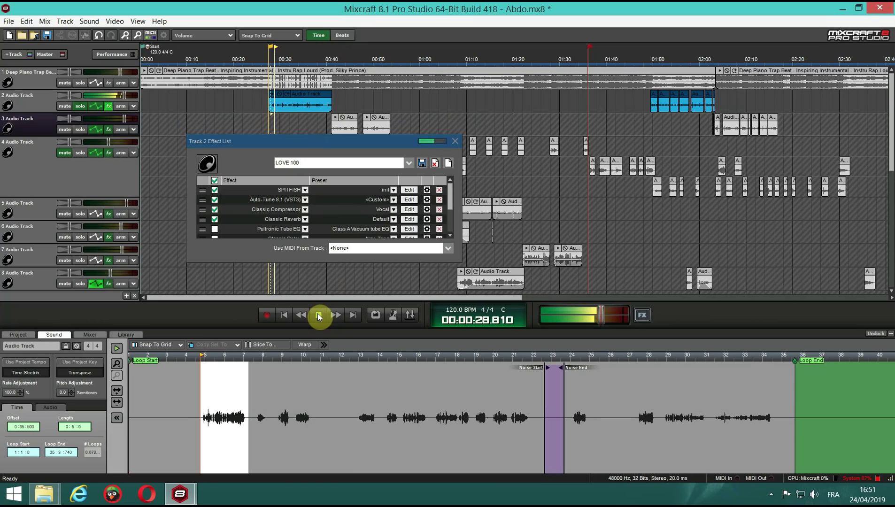
click(414, 221)
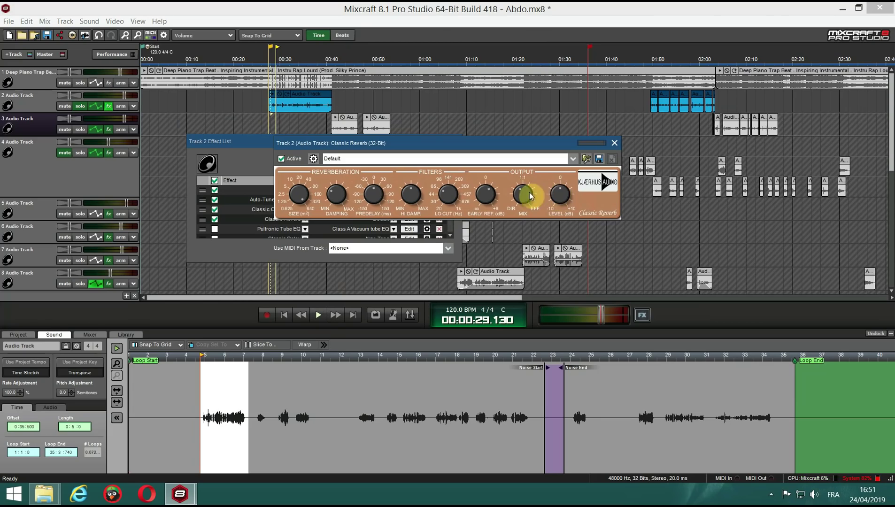
mouse_move(520, 195)
mouse_down()
mouse_move(517, 202)
mouse_move(519, 195)
mouse_up()
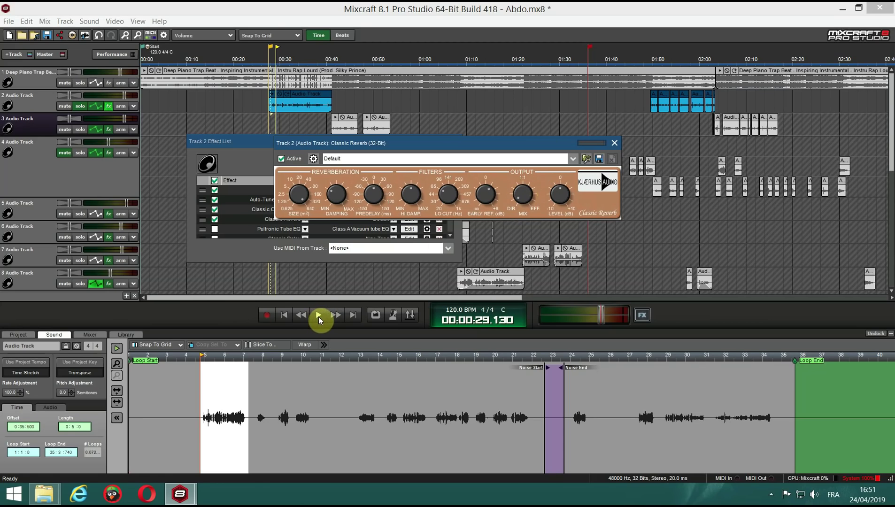
click(318, 317)
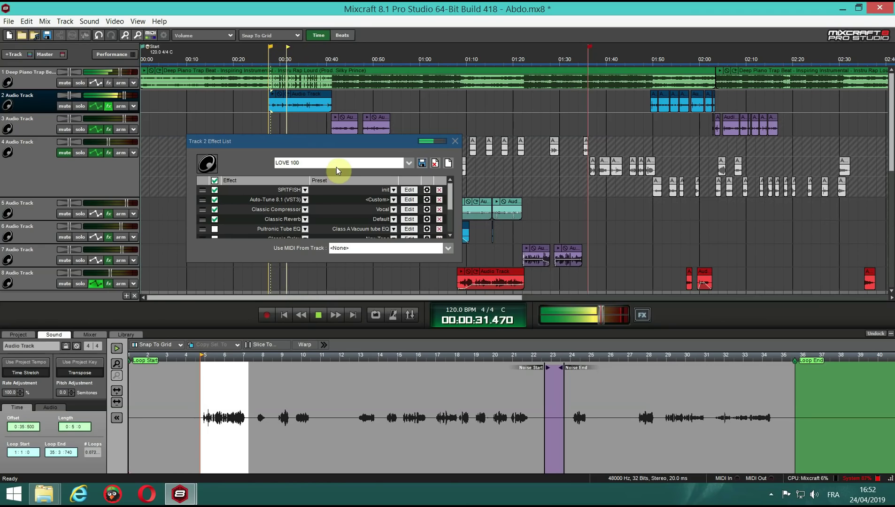
click(318, 317)
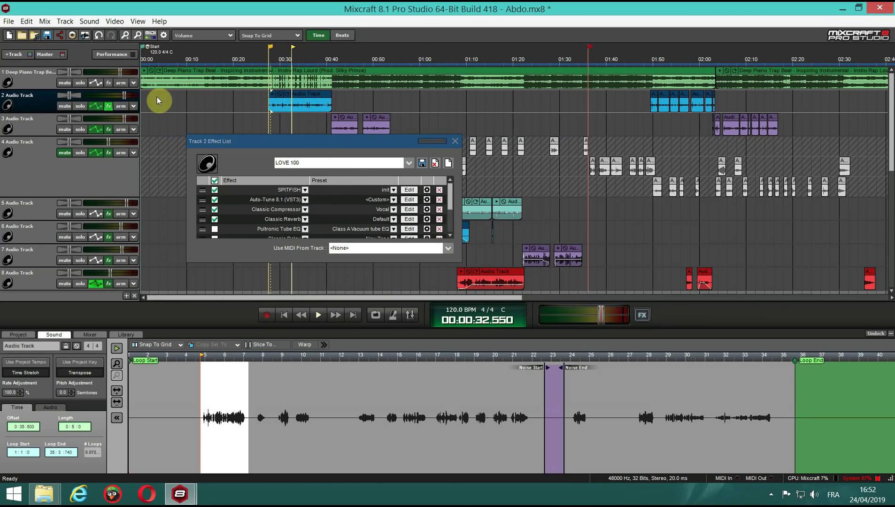
Activate Pultronic Tube EQ on track 2 with the Class A Vacuum tube EQ preset, and review its input volume and low frequency boost controls
drag(315, 149, 298, 90)
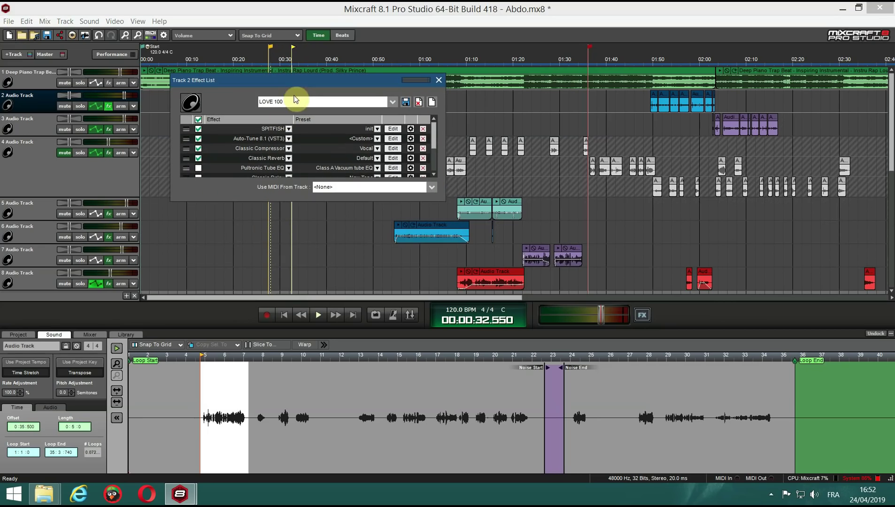
scroll(260, 169, down, 1)
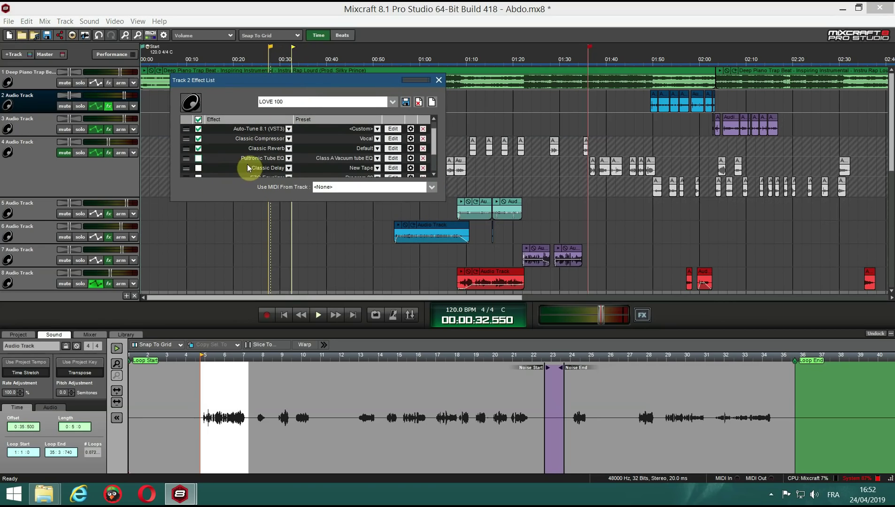
click(267, 157)
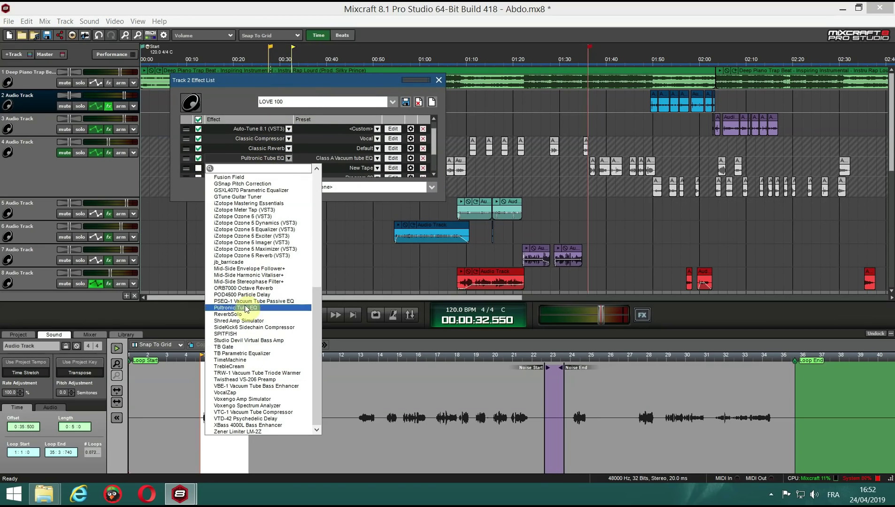
click(393, 158)
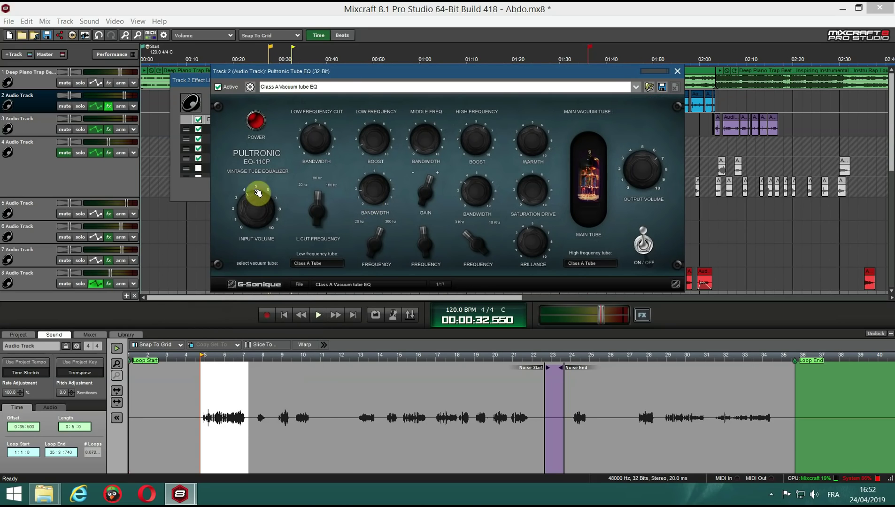
drag(247, 209, 240, 238)
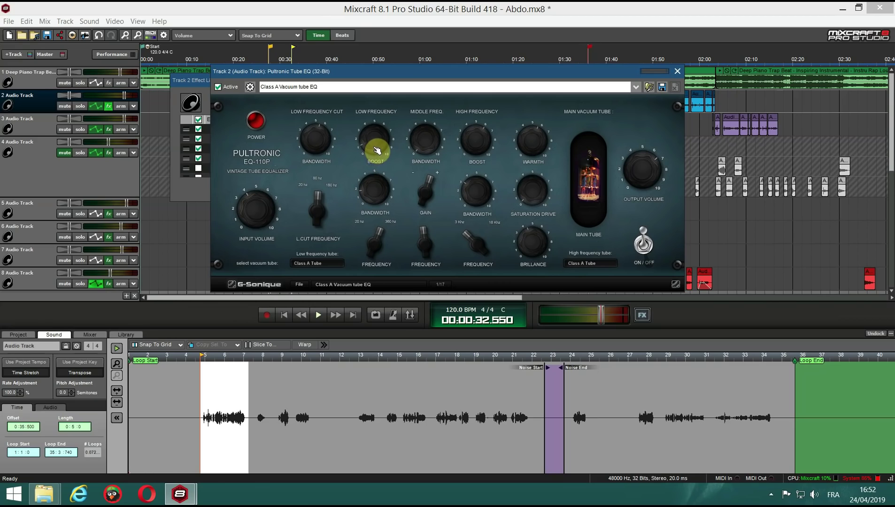
drag(376, 150, 376, 149)
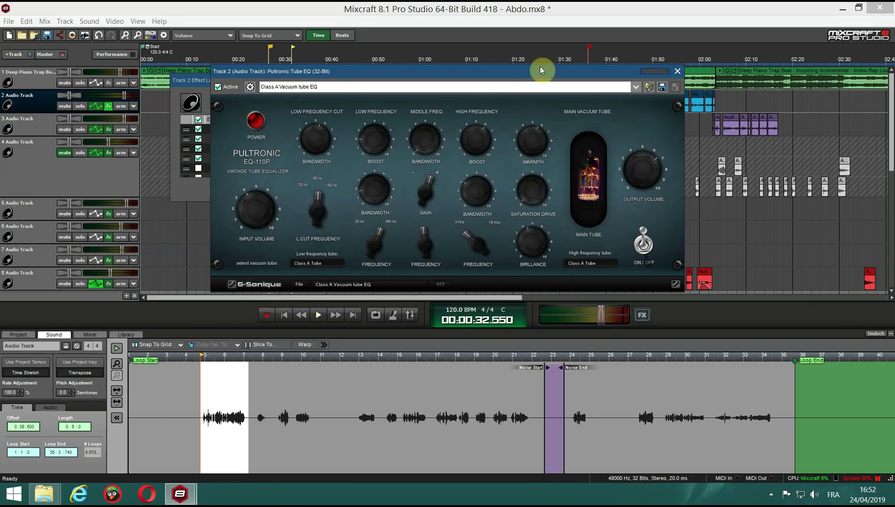
click(677, 71)
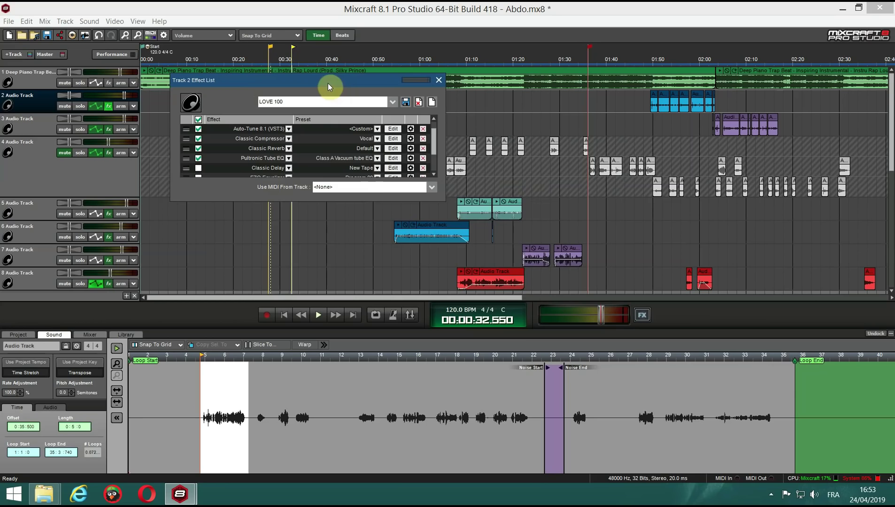
Solo track 2 and play it from about 28 seconds, comparing the vocal with Pultronic Tube EQ off and on
drag(328, 83, 408, 226)
click(267, 125)
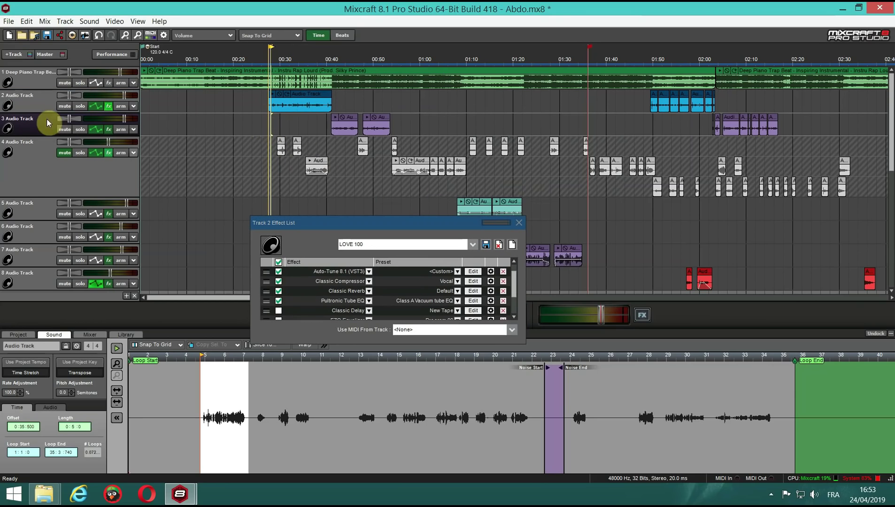
click(80, 107)
click(292, 193)
key(space)
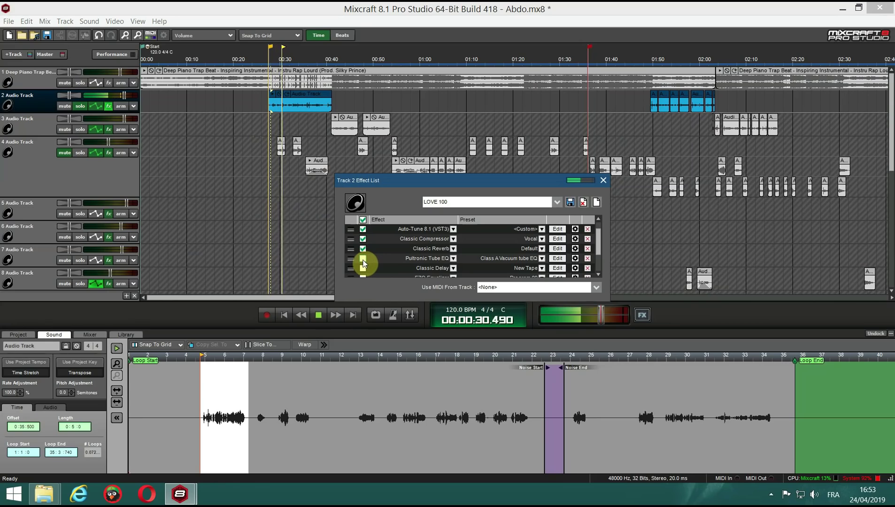
click(332, 314)
click(319, 316)
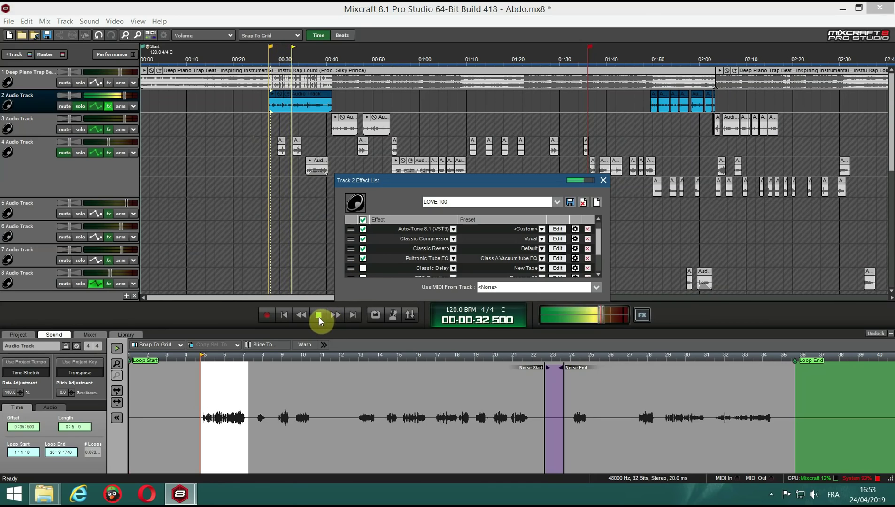
Activate Classic Delay on track 2 with the New Tape preset, review its delay time control, and play a bit of the soloed vocal
click(317, 167)
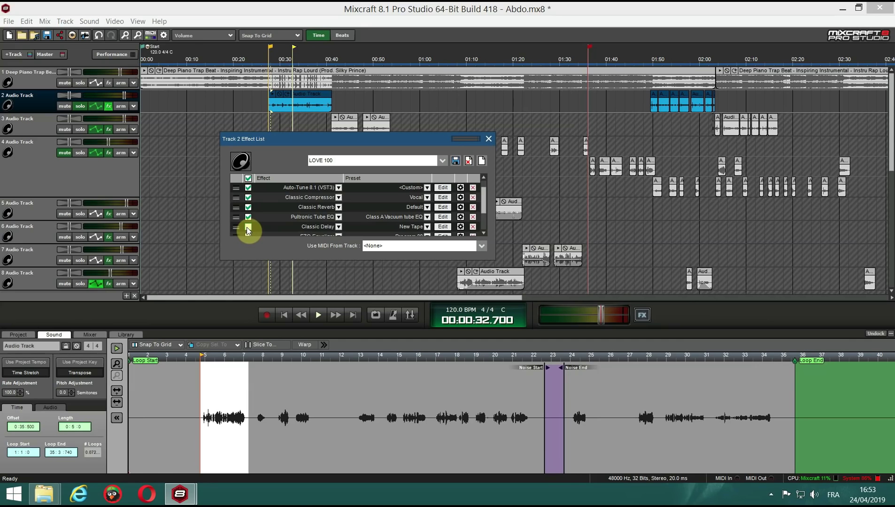
click(437, 228)
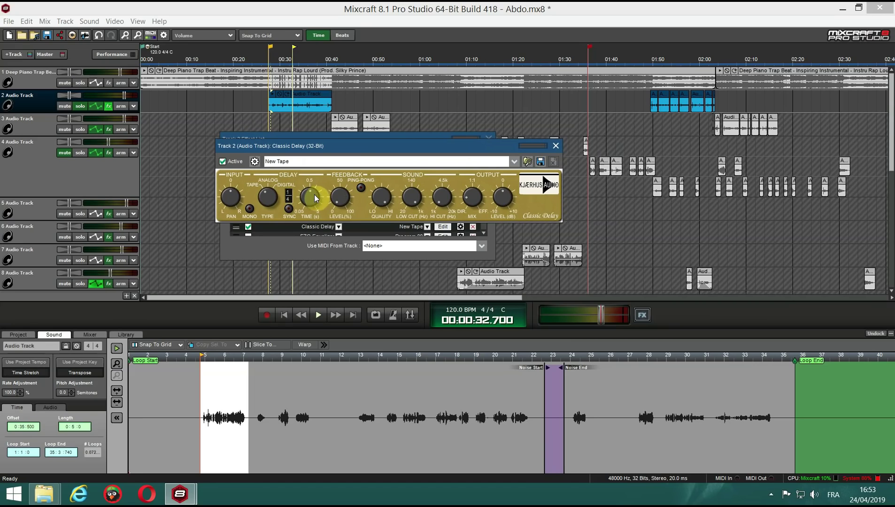
drag(316, 196, 315, 202)
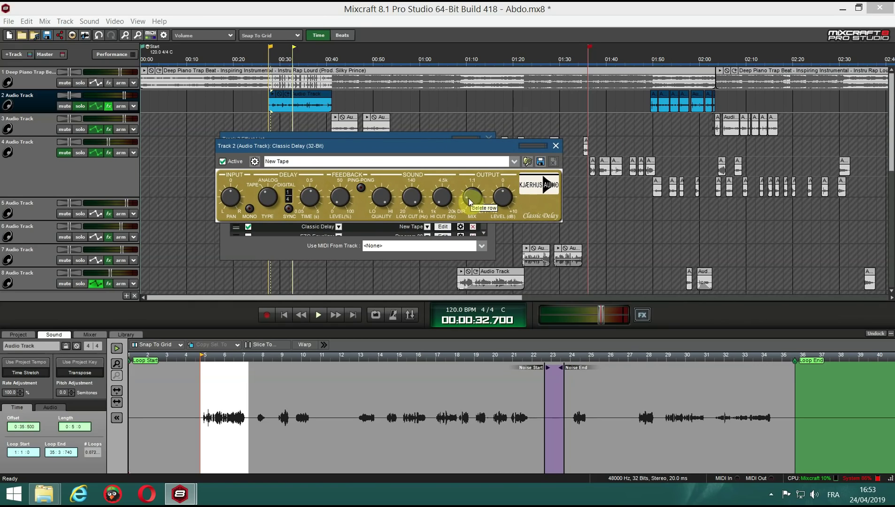
click(318, 315)
click(317, 314)
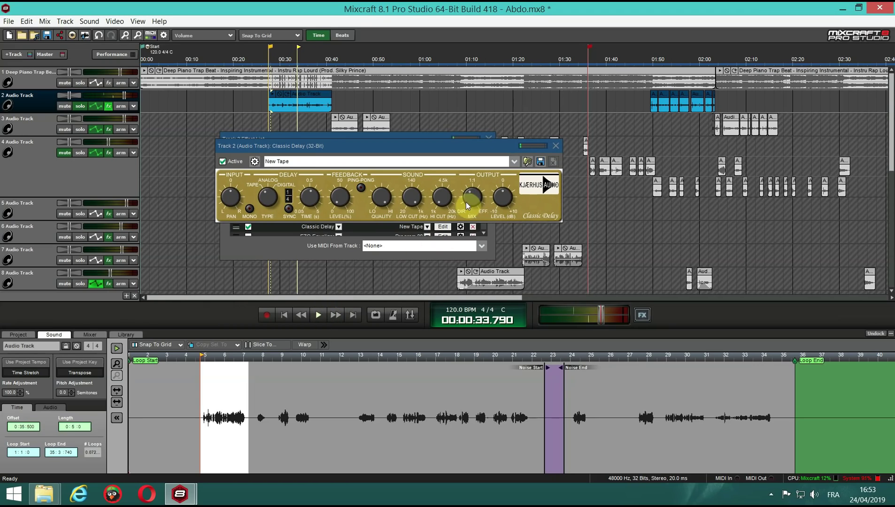
Review Classic Delay's output mix control, and close the delay and track 2's effect list
mouse_move(467, 199)
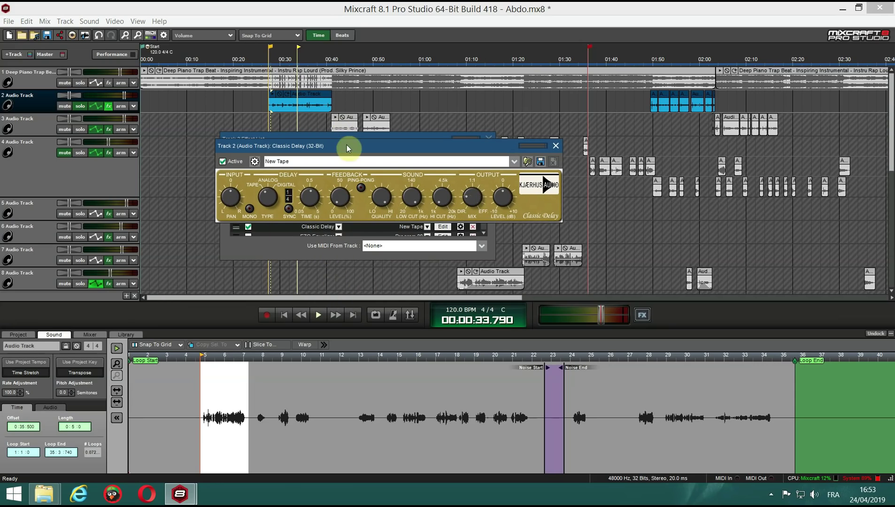
drag(347, 144, 326, 144)
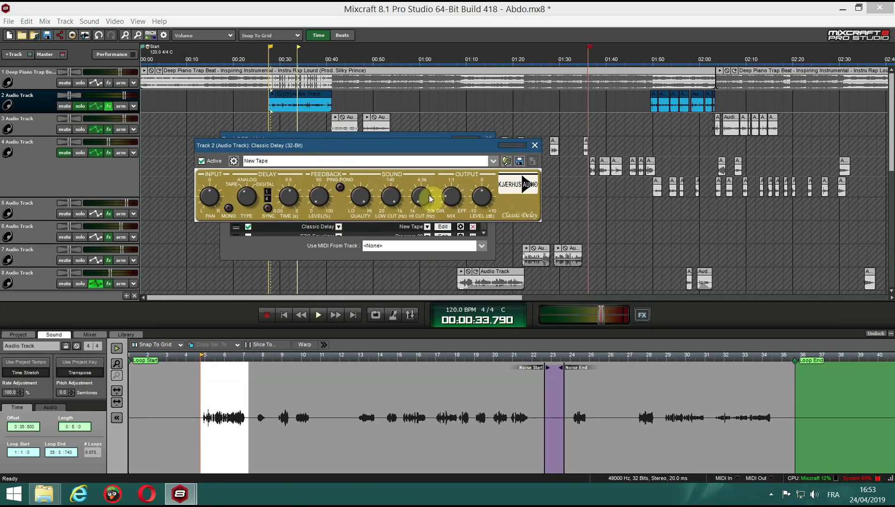
click(534, 145)
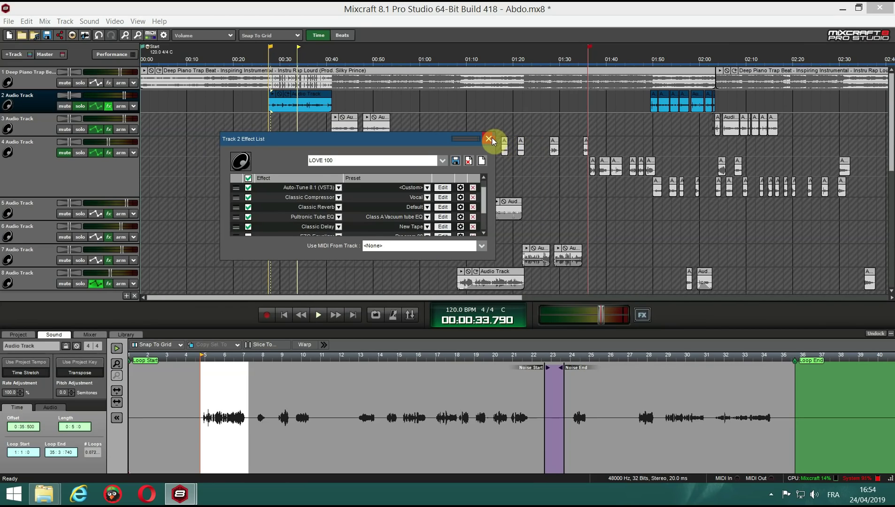
click(488, 139)
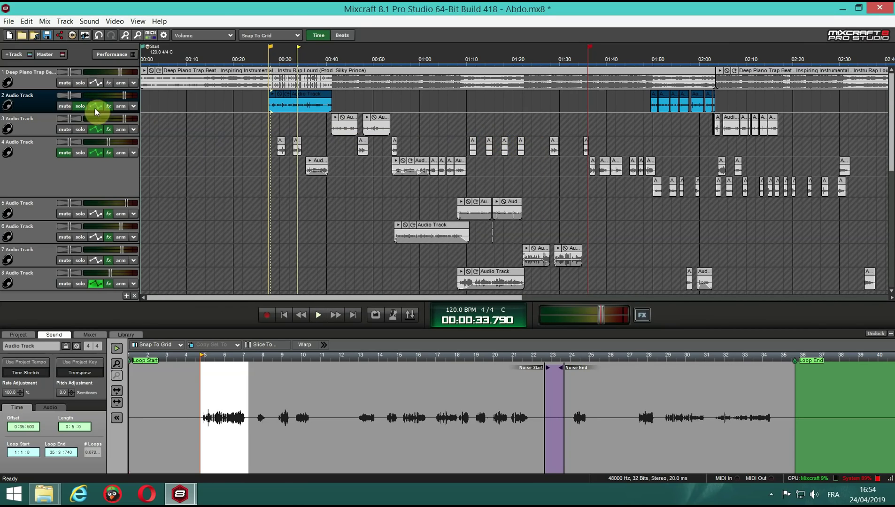
Take track 2 out of solo and play its processed vocal together with the beat from about 28 seconds
click(265, 122)
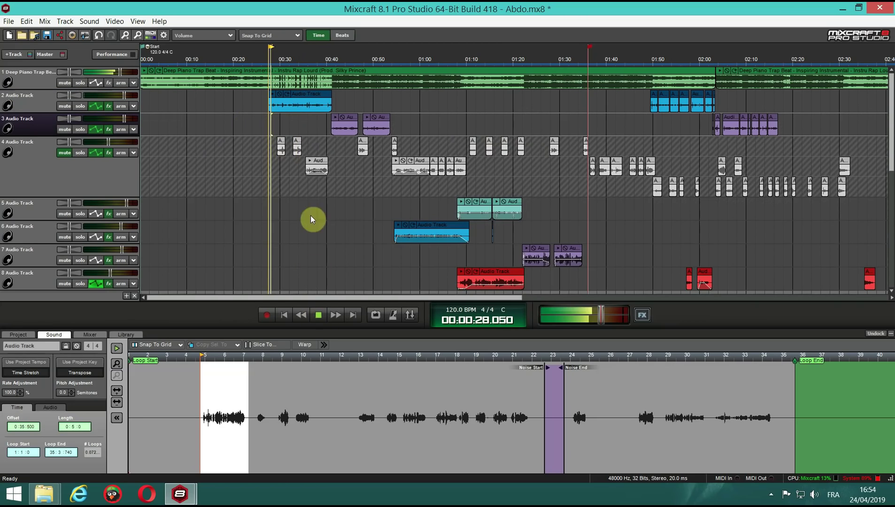
key(space)
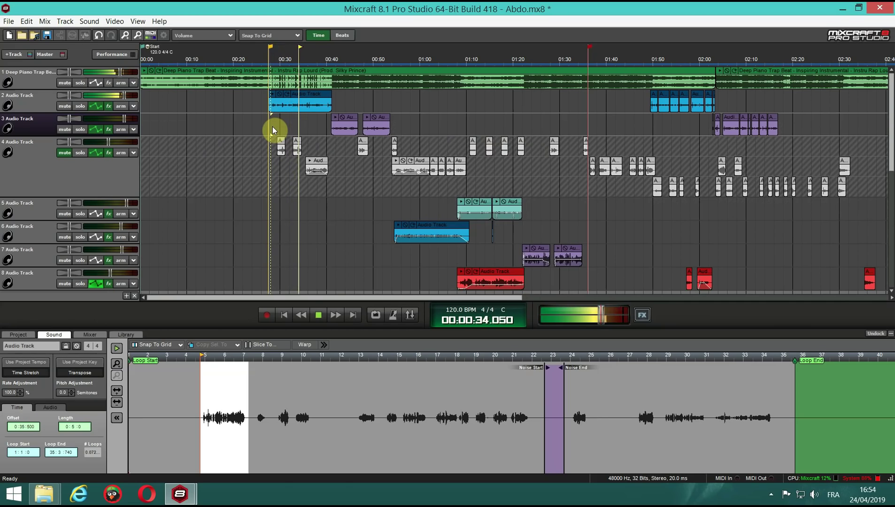
click(319, 317)
click(81, 106)
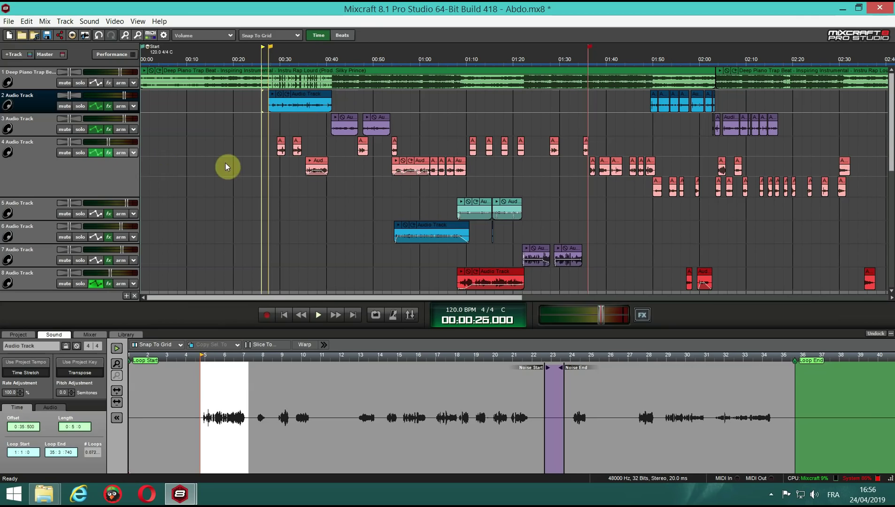
Solo track 4, check its effect list, and play its backing vocals from about 30 seconds without effects
click(81, 153)
click(277, 170)
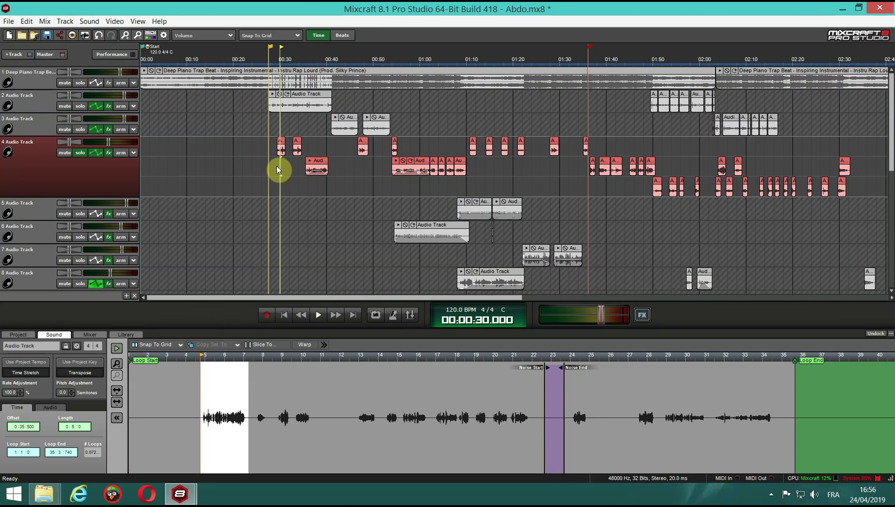
click(108, 153)
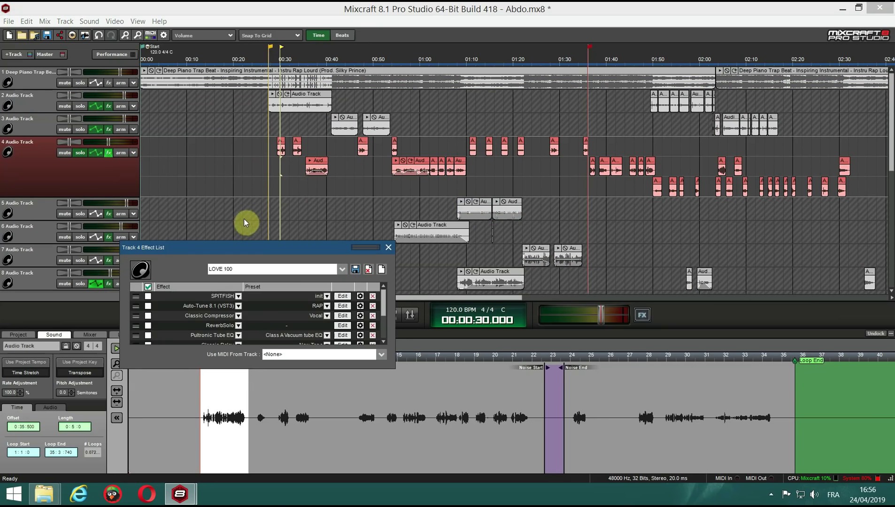
click(389, 248)
click(316, 316)
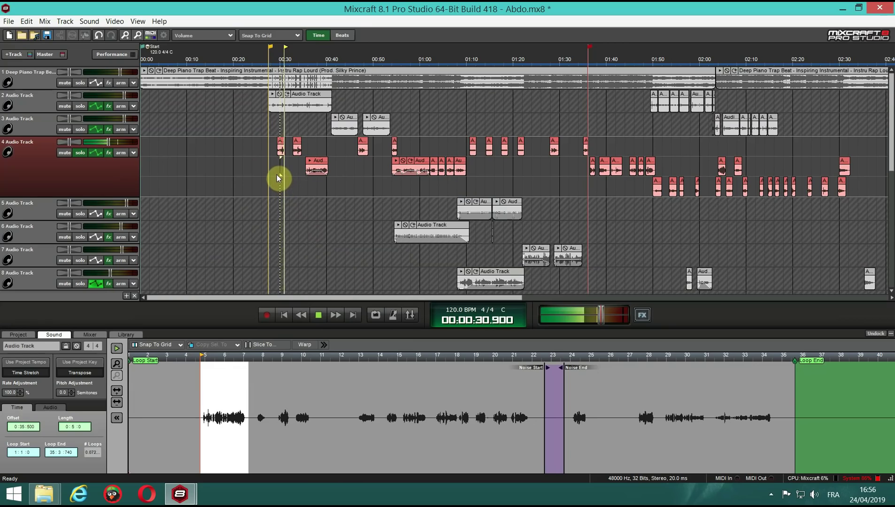
click(277, 175)
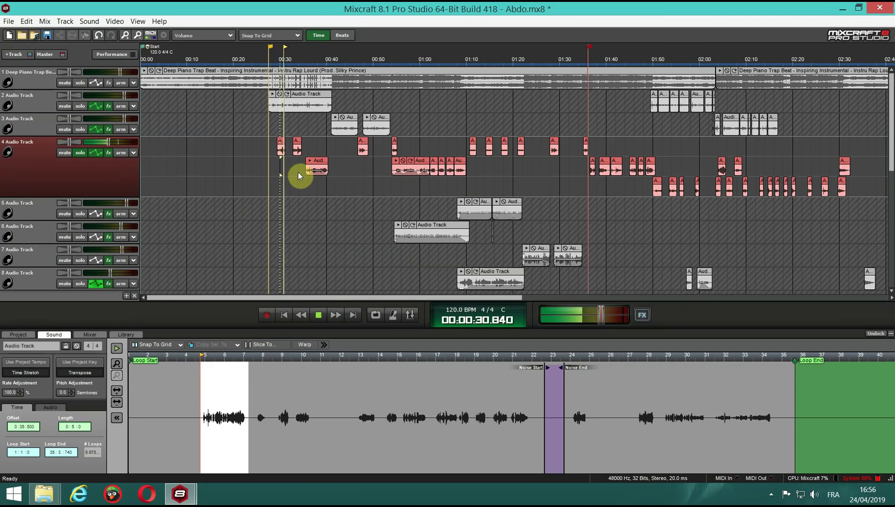
click(293, 169)
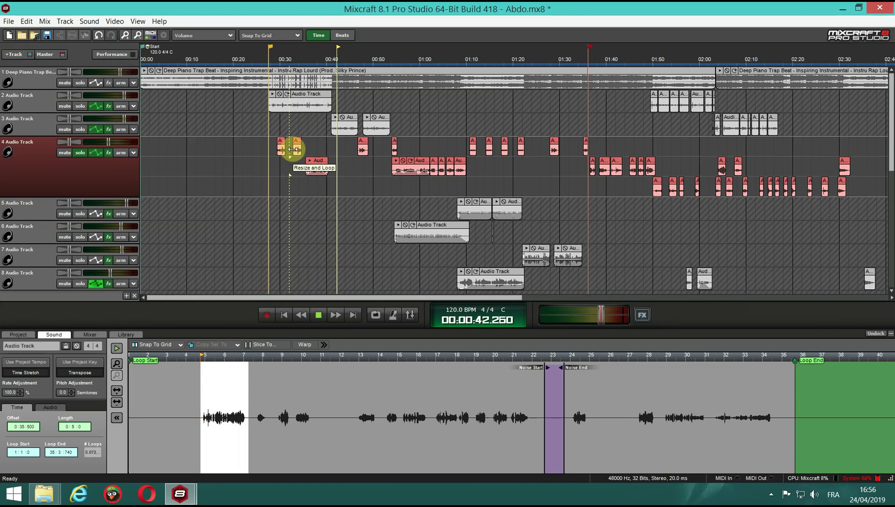
Activate SPITFISH, Auto-Tune 8.1, Classic Compressor, ReverbSolo, Pultronic Tube EQ and Classic Delay on track 4
click(174, 190)
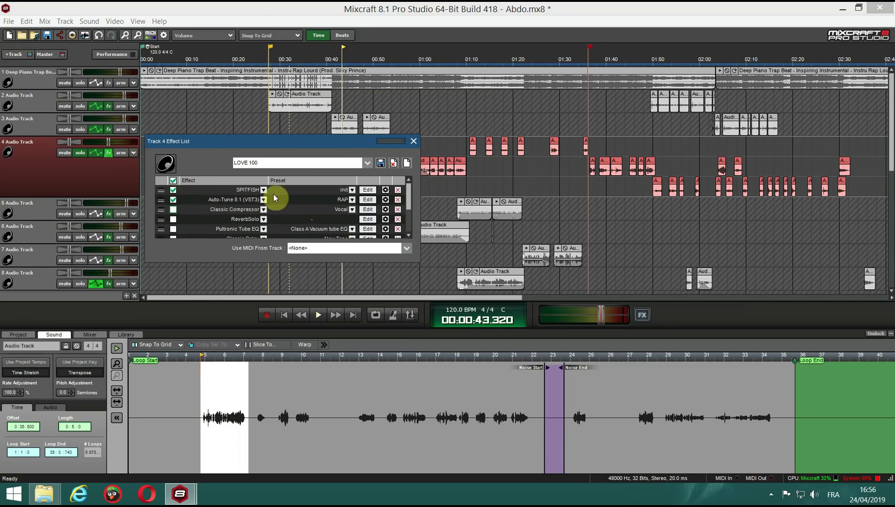
click(173, 219)
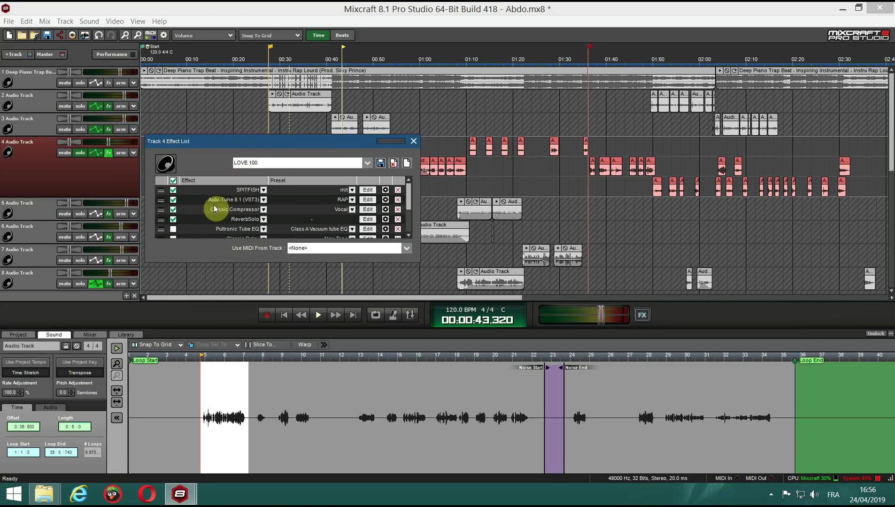
click(174, 229)
scroll(400, 214, down, 1)
click(223, 220)
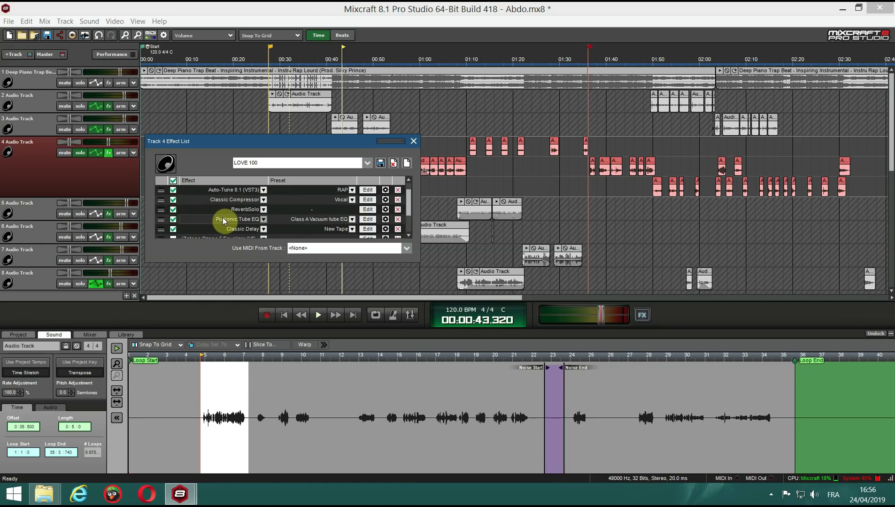
scroll(227, 209, down, 1)
Open track 4's iZotope Ozone 5 Equalizer and, during playback, move the Mid channel's boosted band 6 to about 6 kHz
click(368, 227)
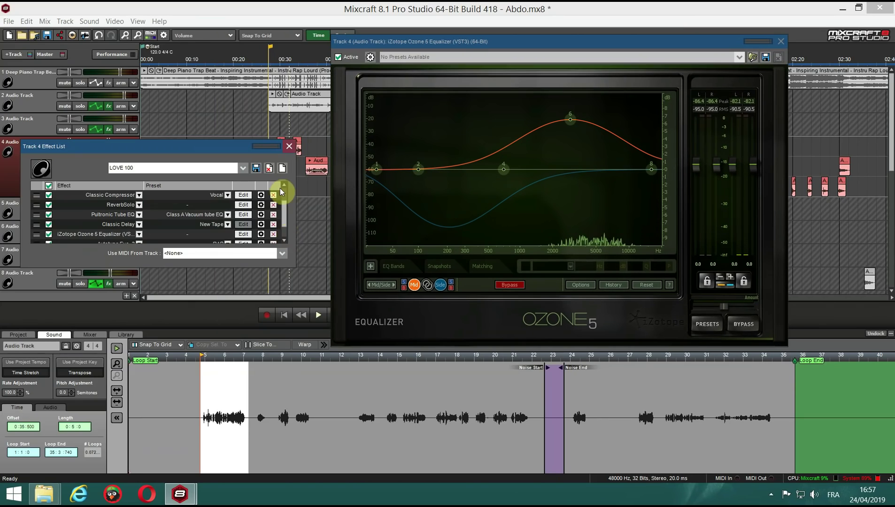
click(318, 314)
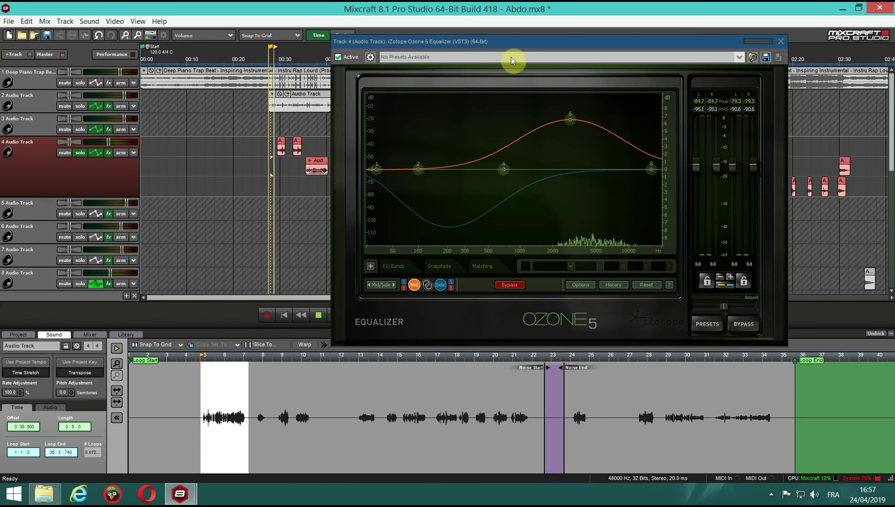
drag(462, 43, 405, 35)
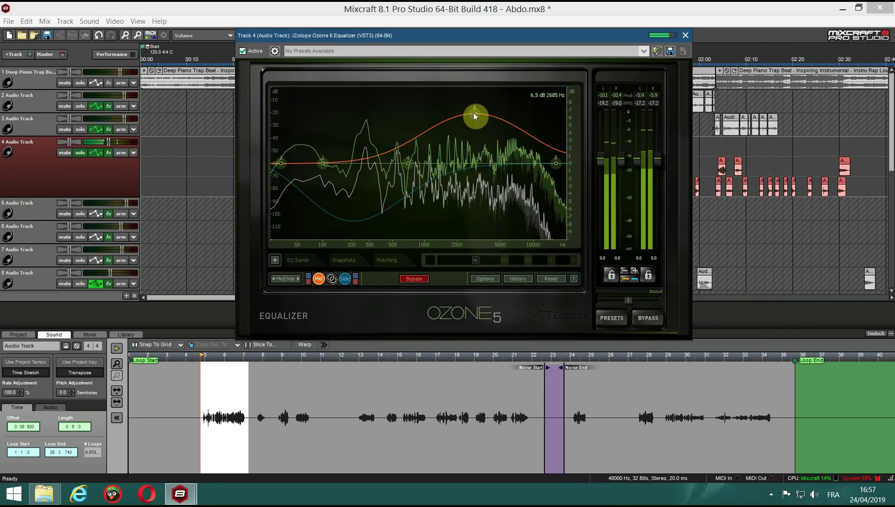
drag(475, 113, 509, 110)
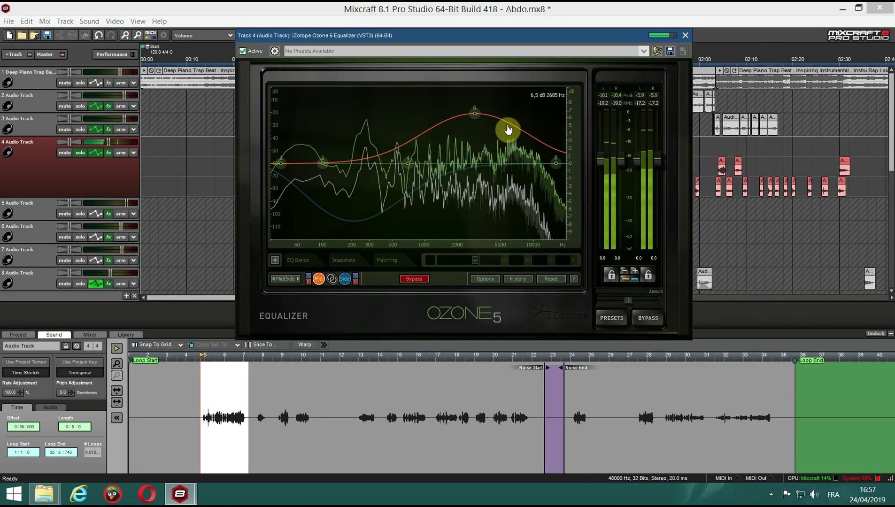
Fine-tune the Side channel's low-frequency cut near 200 Hz in the equalizer, and close the equalizer
click(353, 221)
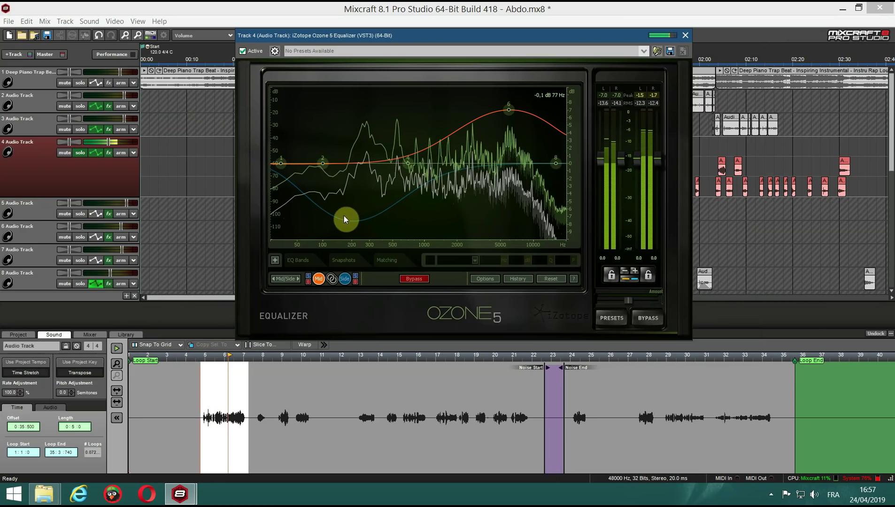
click(344, 279)
click(353, 227)
mouse_move(351, 228)
mouse_down()
mouse_move(355, 210)
mouse_move(355, 221)
mouse_up()
key(Escape)
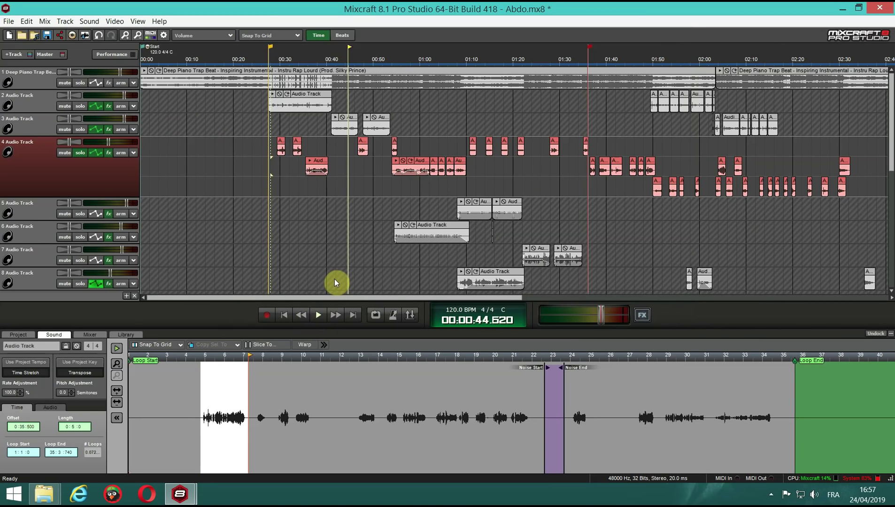
Take track 4 out of solo and play the full mix of beat, lead and backing vocals twice from 26 seconds
click(111, 149)
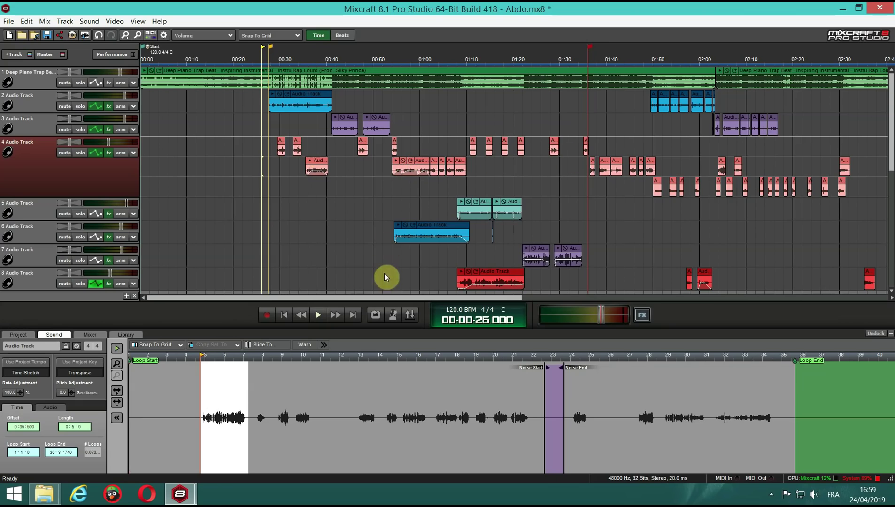
click(315, 317)
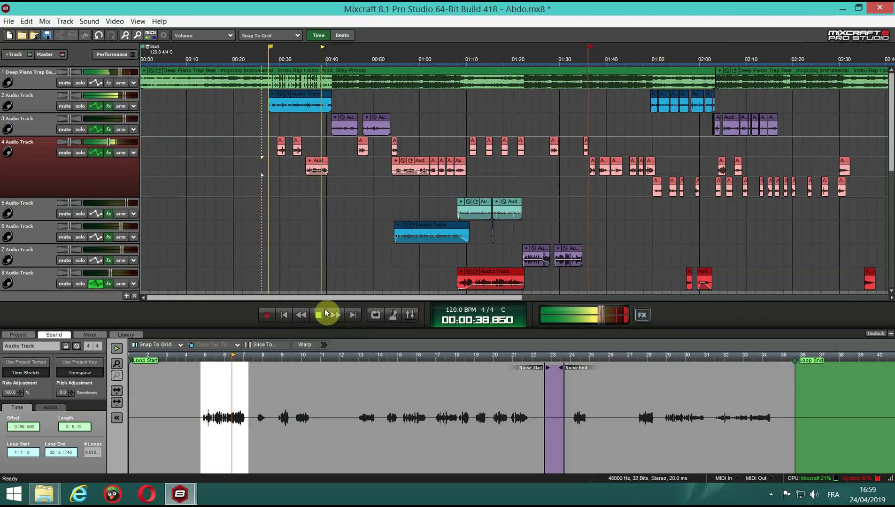
key(space)
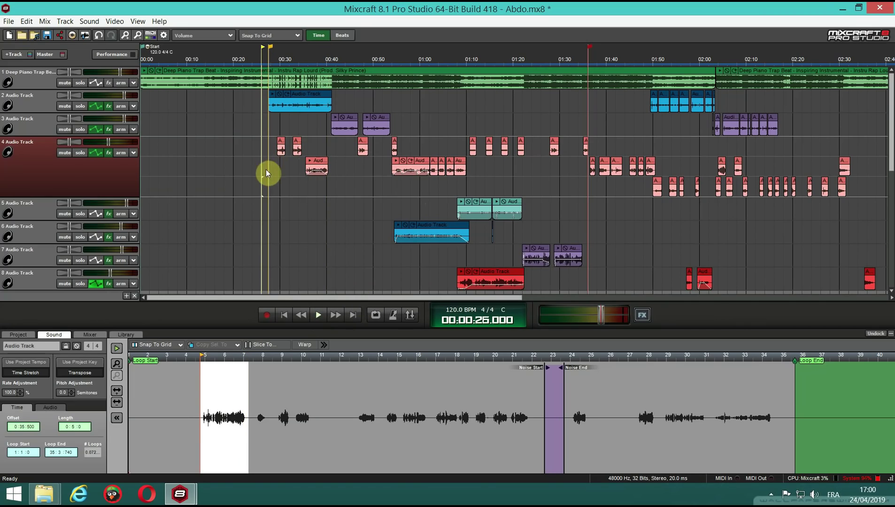
click(263, 111)
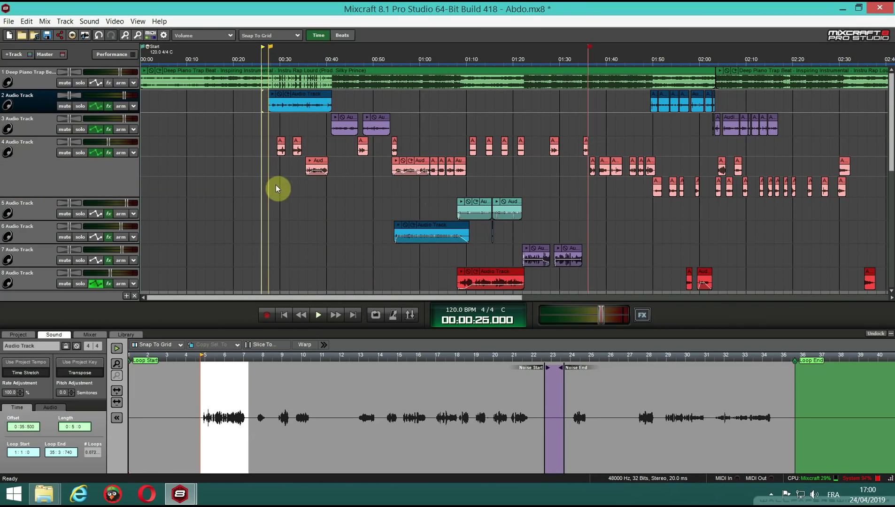
click(314, 312)
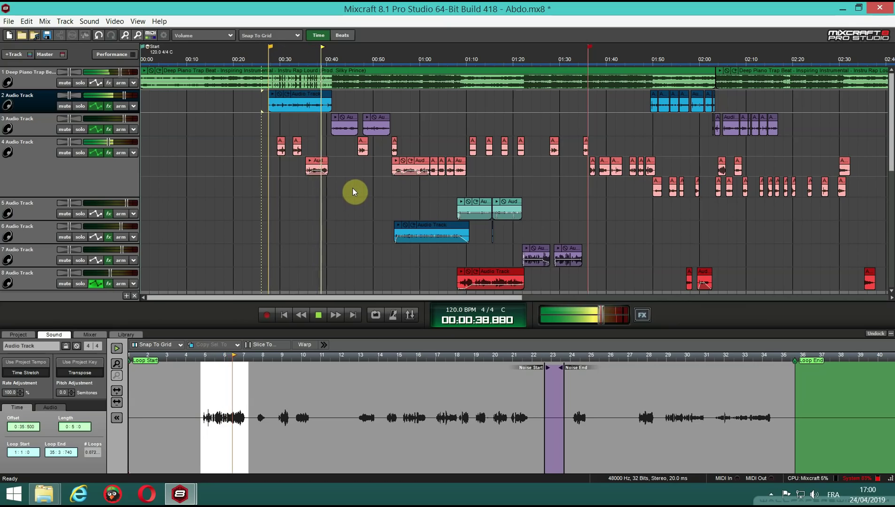
key(space)
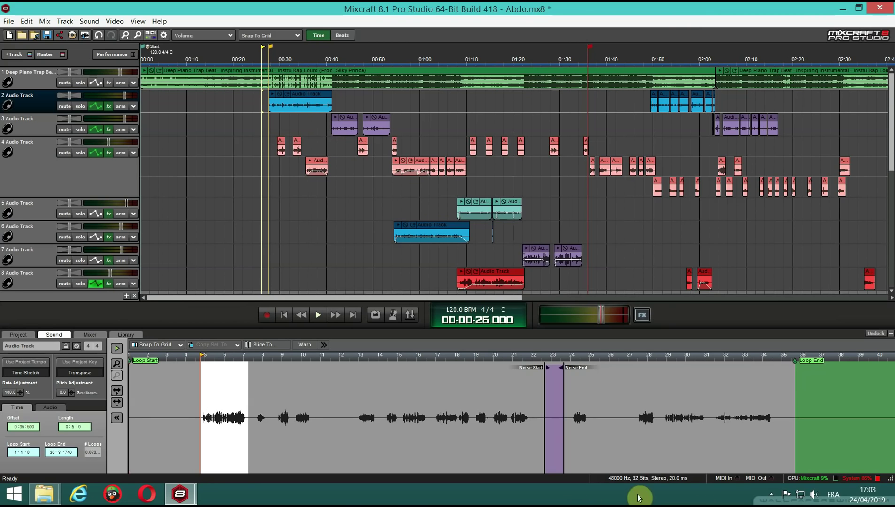
click(770, 496)
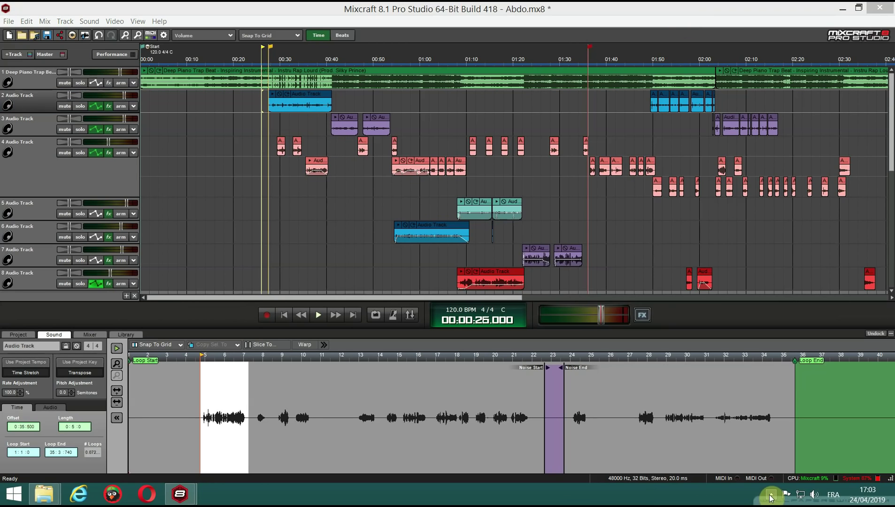